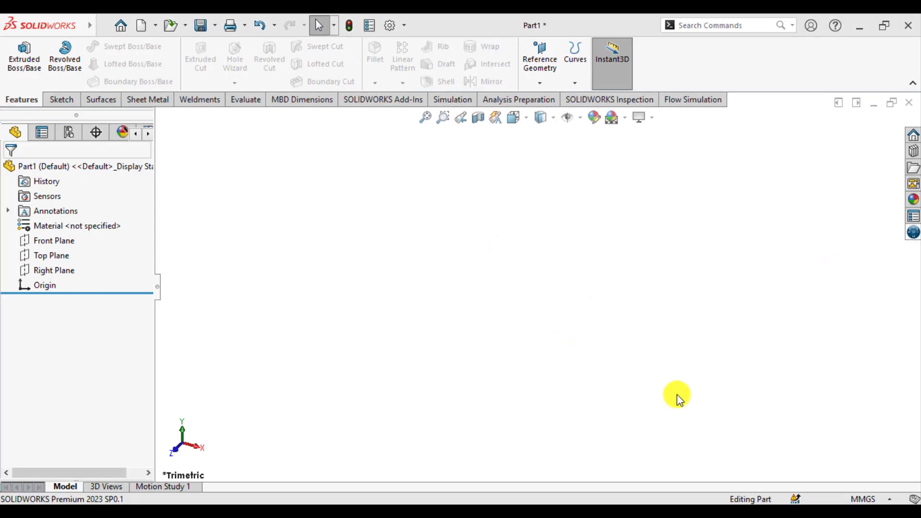
# - Set the document units to MKS (meter, kilogram, second) and start a sketch on the Front Plane
pyautogui.click(862, 499)
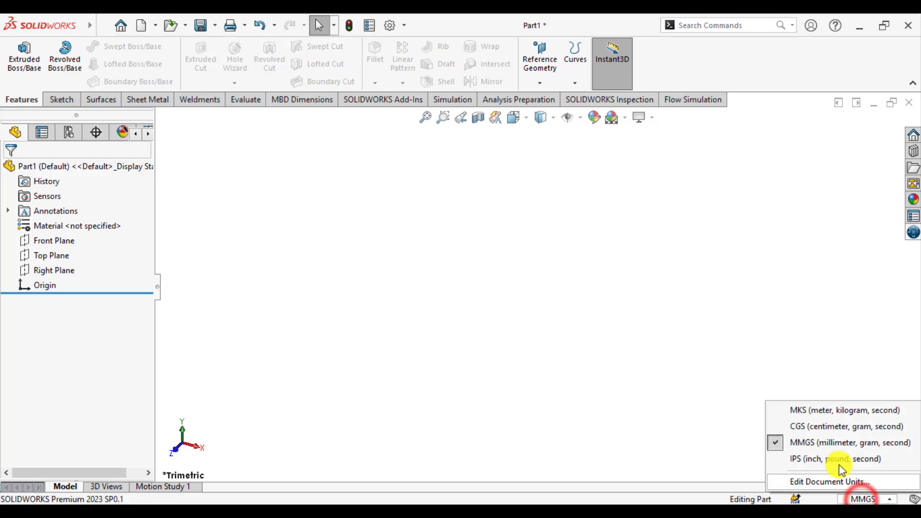
pyautogui.click(814, 410)
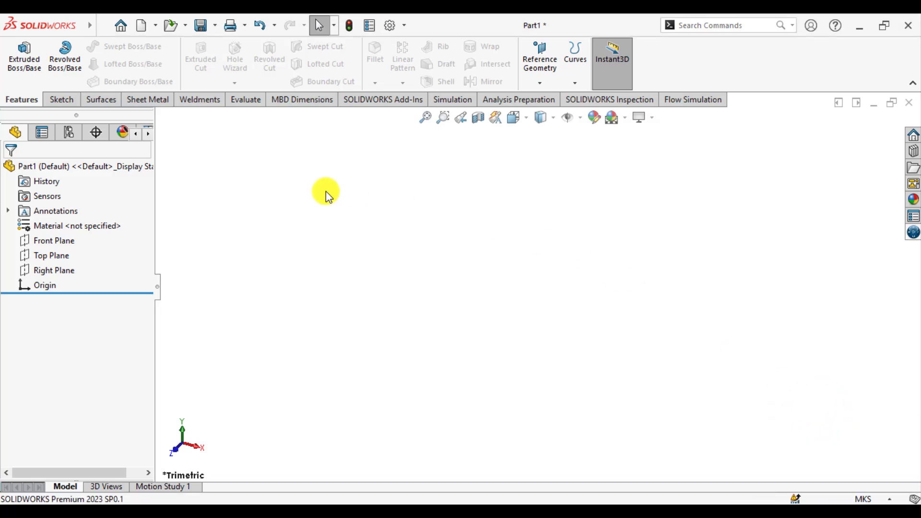
pyautogui.click(60, 241)
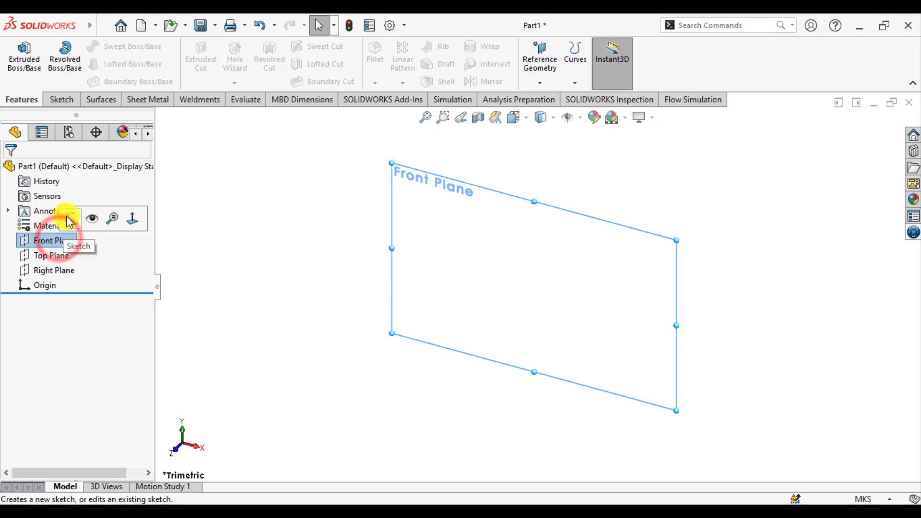
pyautogui.click(70, 217)
pyautogui.click(289, 239)
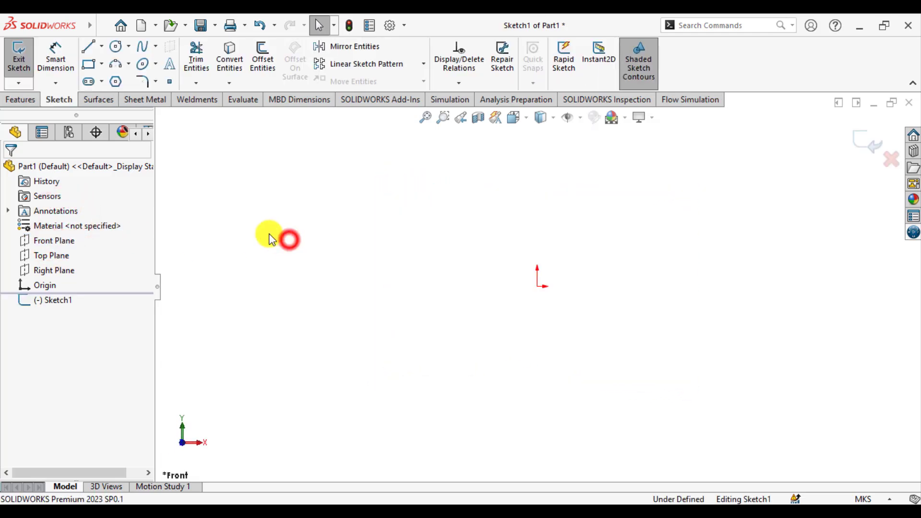
# - Sketch a horizontal line about 0.11 m long starting at the origin
pyautogui.click(88, 47)
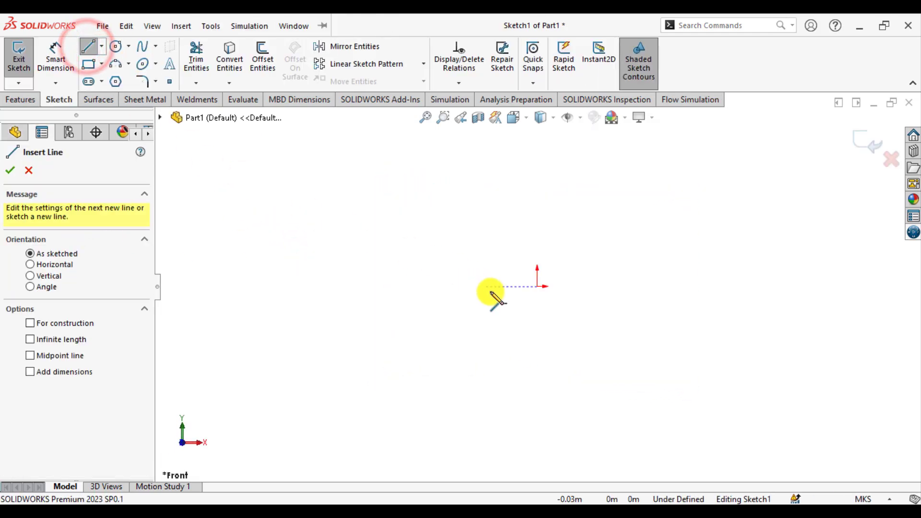
pyautogui.click(536, 290)
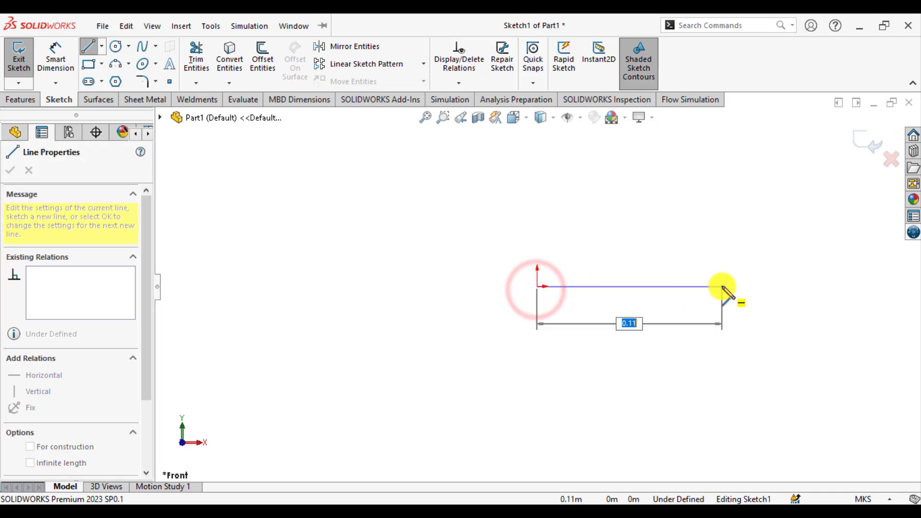
pyautogui.click(722, 286)
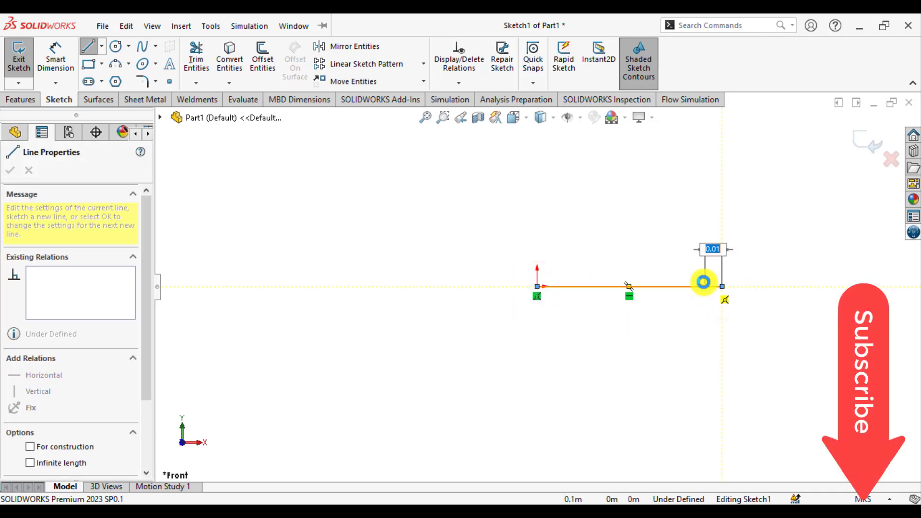
pyautogui.press('Escape')
# - Dimension the line's length to 12 m and exit the sketch
pyautogui.click(57, 72)
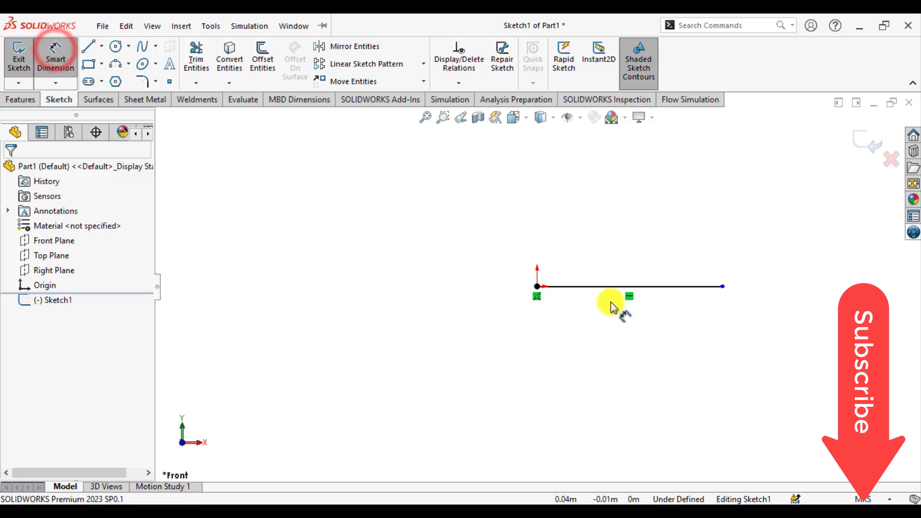
pyautogui.click(606, 285)
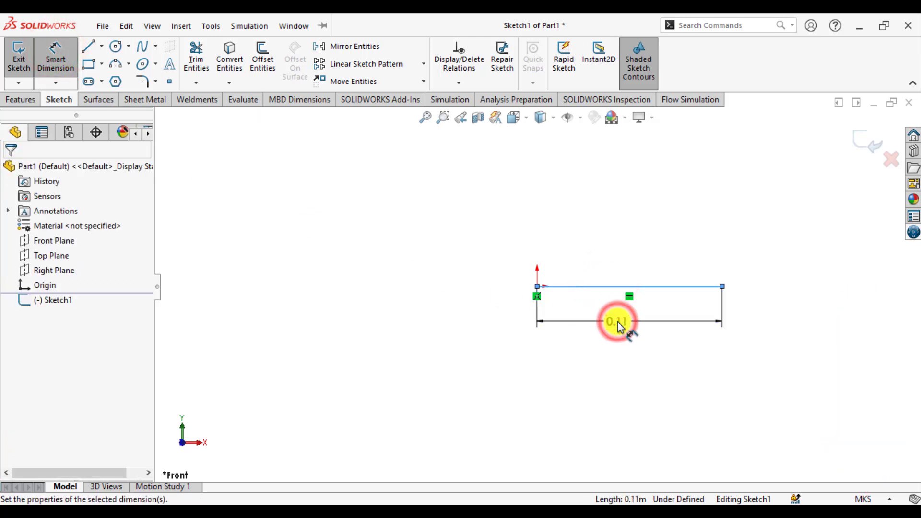
pyautogui.click(617, 322)
pyautogui.write('12')
pyautogui.press('Return')
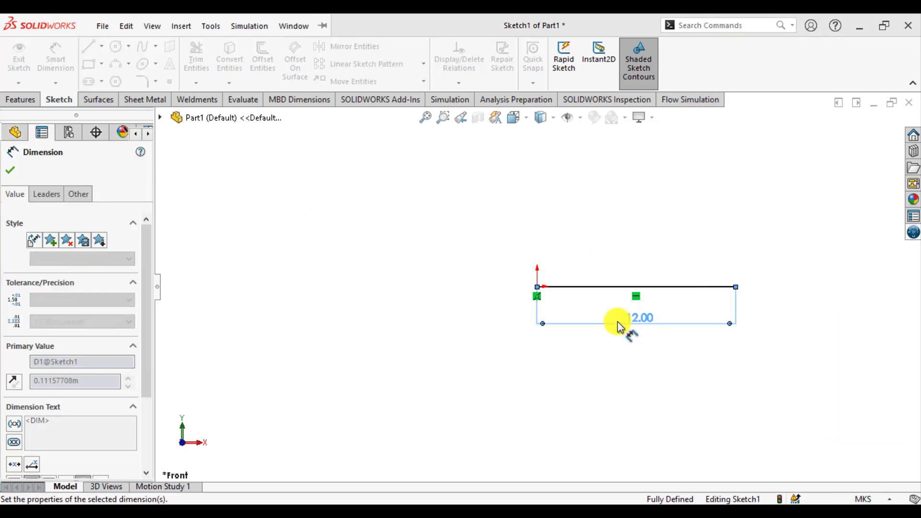
pyautogui.click(11, 170)
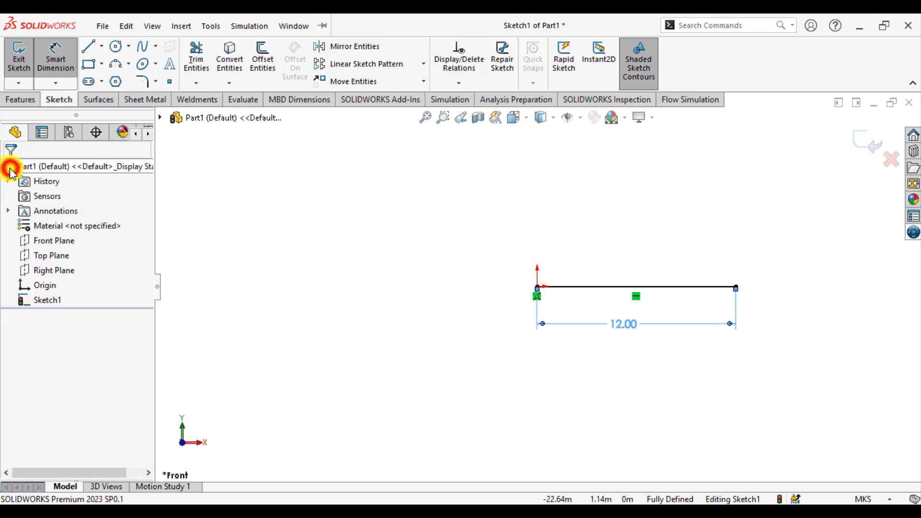
pyautogui.click(867, 142)
# - Define a weldment structural member along the sketched line using the iso standard, sb beam type, size 120 x 12
pyautogui.click(194, 103)
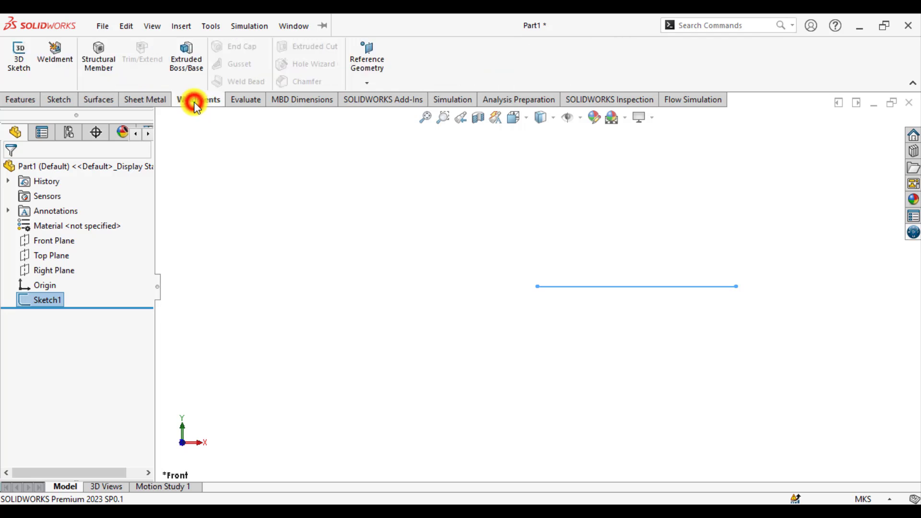
pyautogui.click(109, 71)
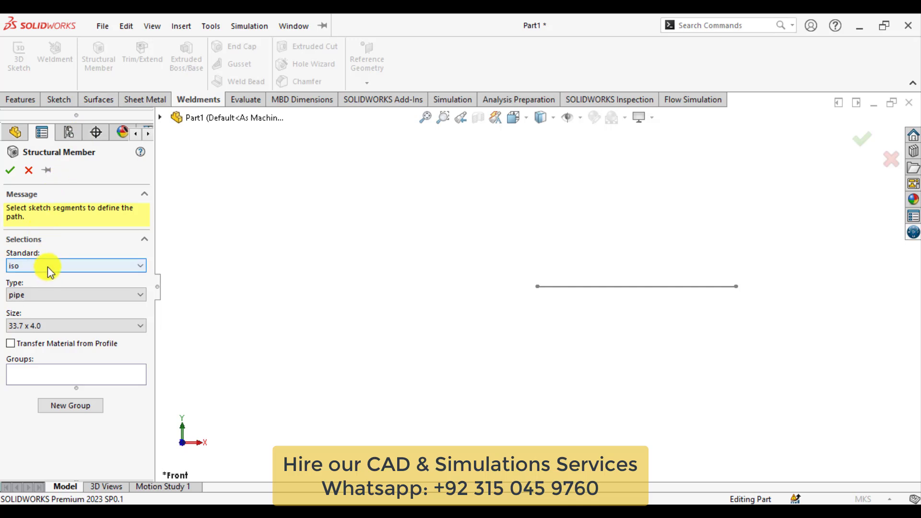
pyautogui.click(51, 295)
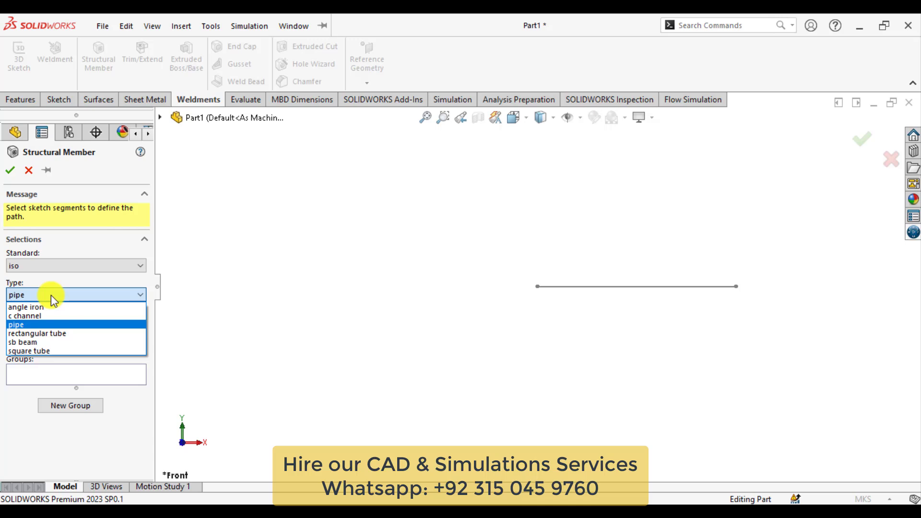
pyautogui.click(37, 343)
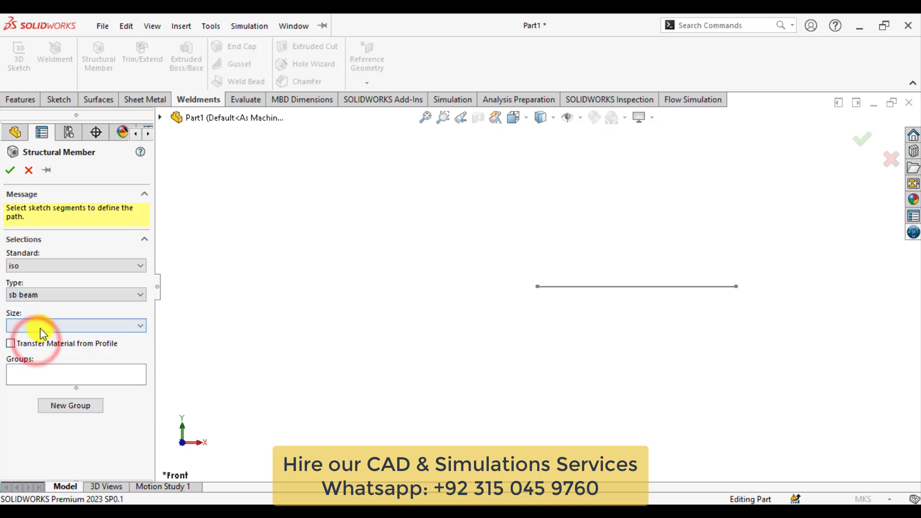
pyautogui.click(40, 326)
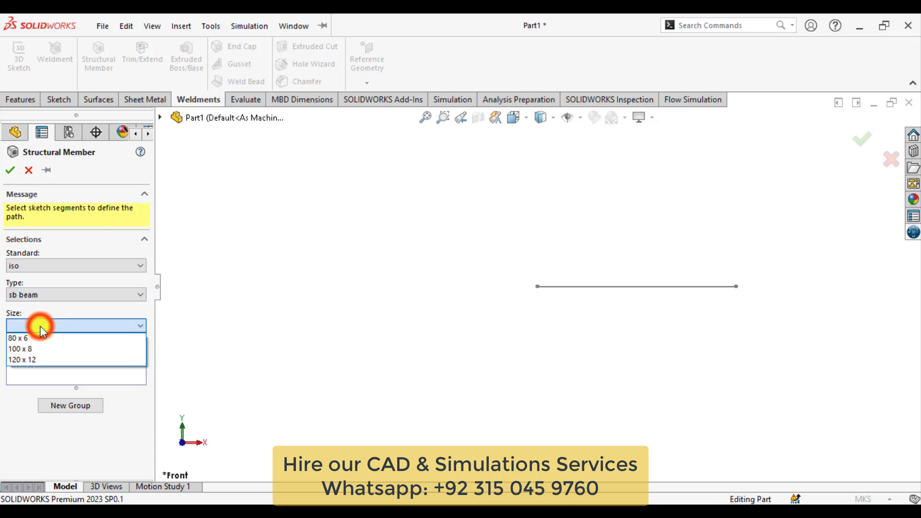
pyautogui.click(29, 361)
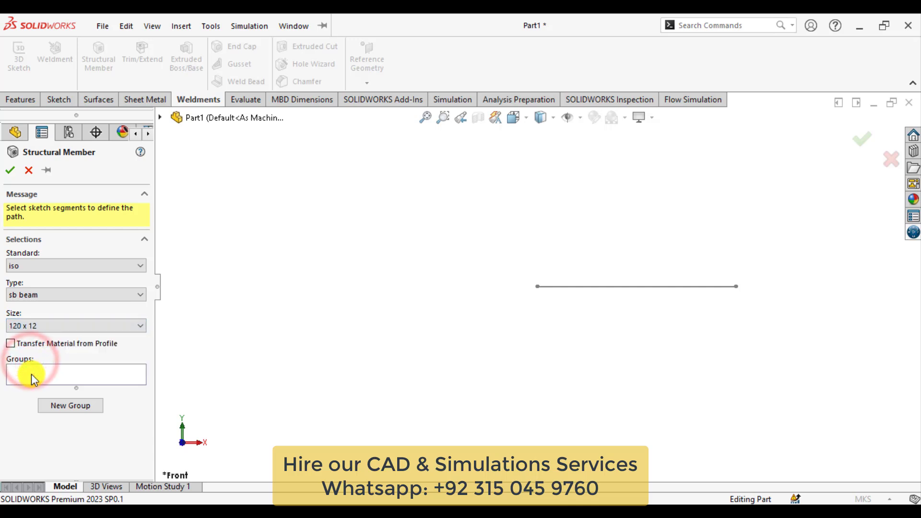
pyautogui.click(31, 373)
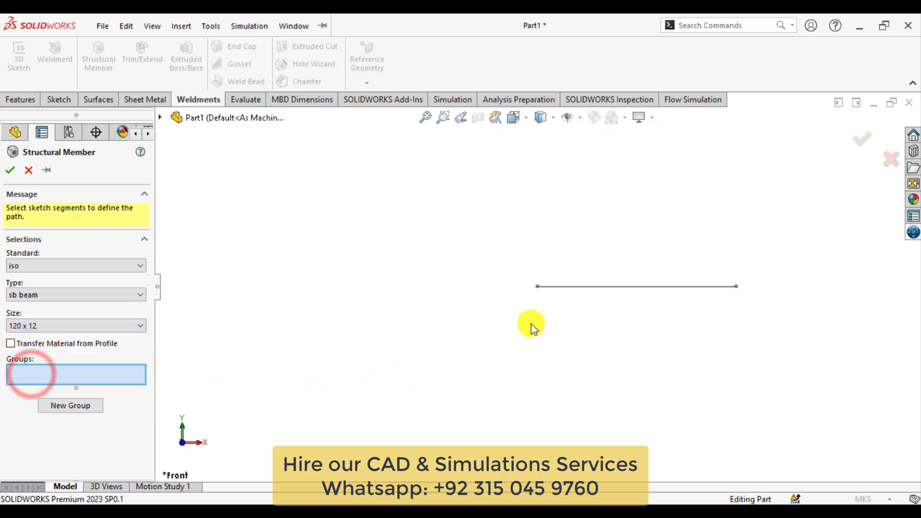
pyautogui.click(575, 289)
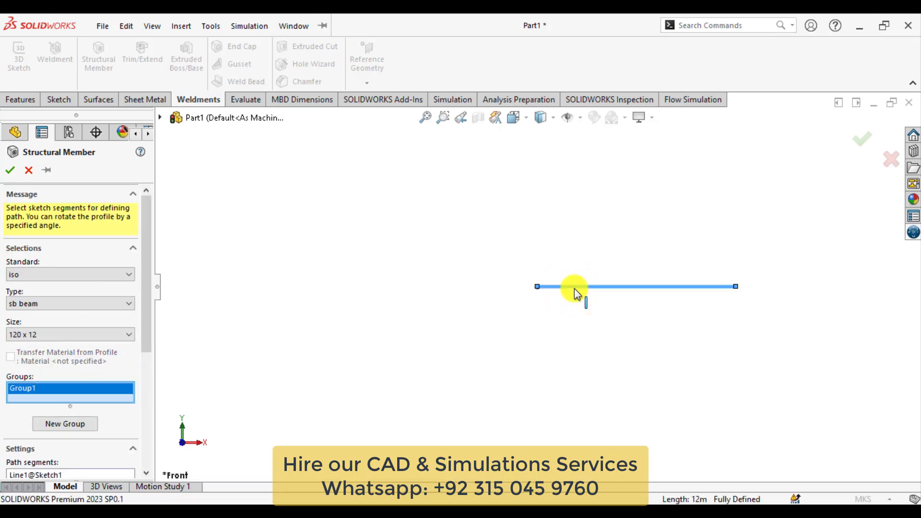
# - Rotate the beam profile by 90 degrees about its path and complete the structural member
pyautogui.scroll(-10, 575, 288)
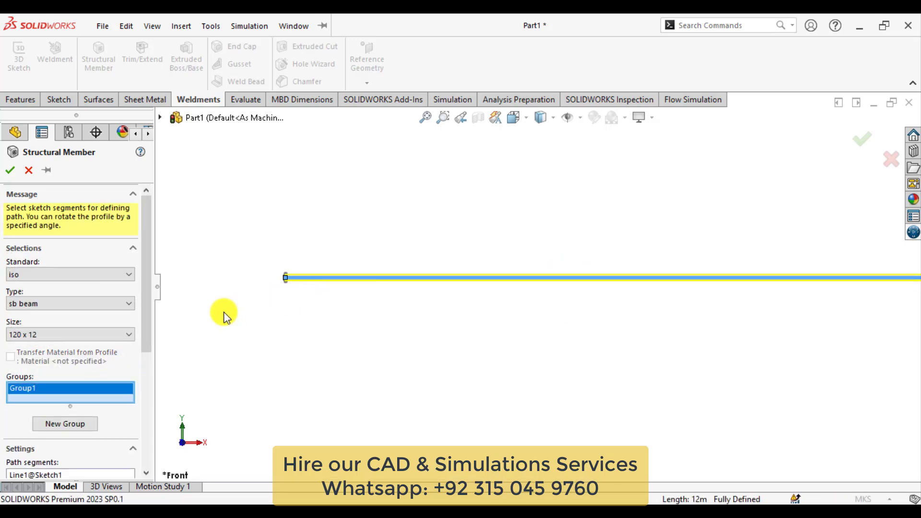
pyautogui.moveTo(232, 316); pyautogui.dragTo(492, 289, button='middle')
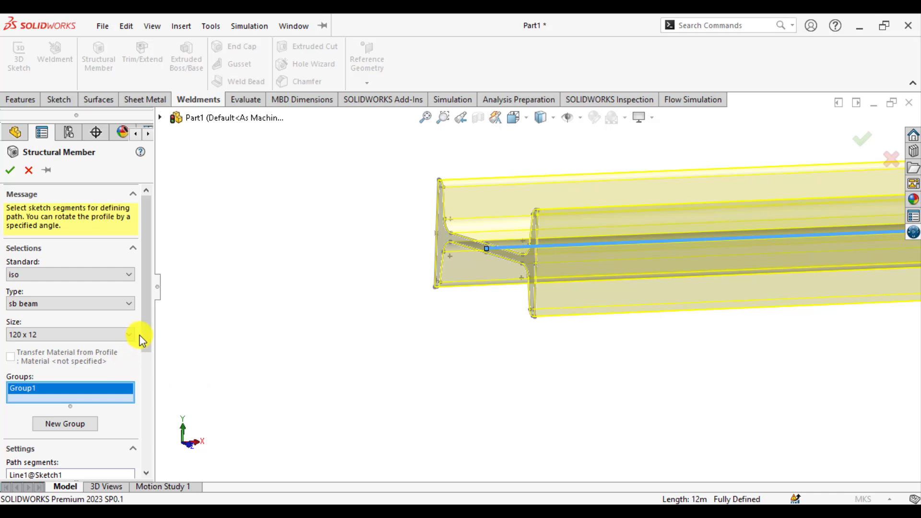
pyautogui.moveTo(146, 340); pyautogui.dragTo(160, 458)
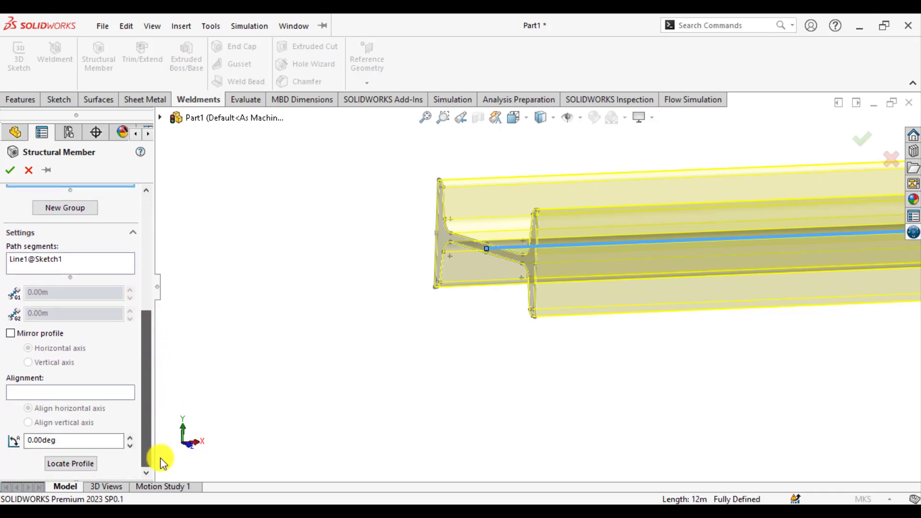
pyautogui.doubleClick(72, 446)
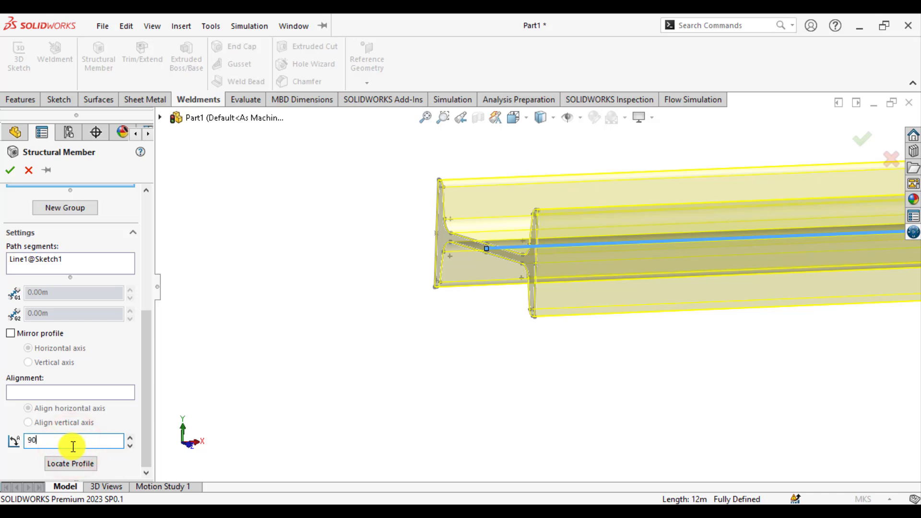
pyautogui.press('Return')
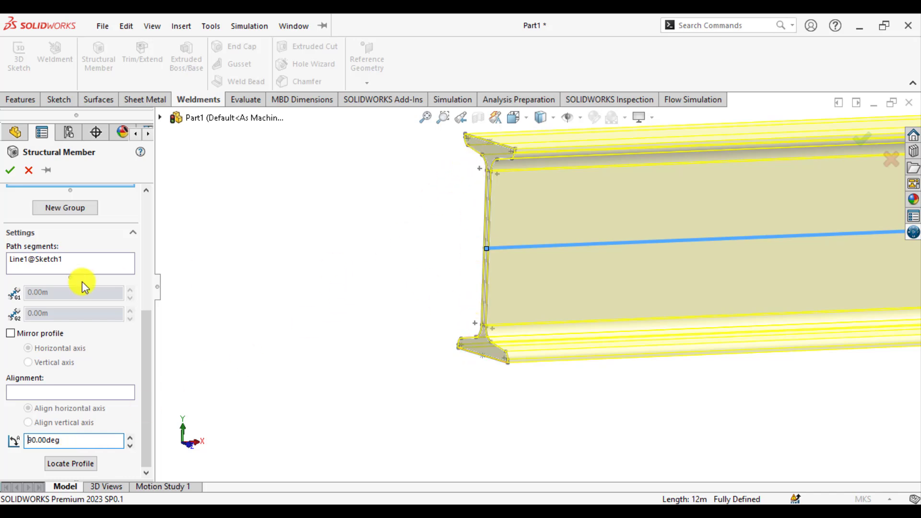
pyautogui.click(10, 170)
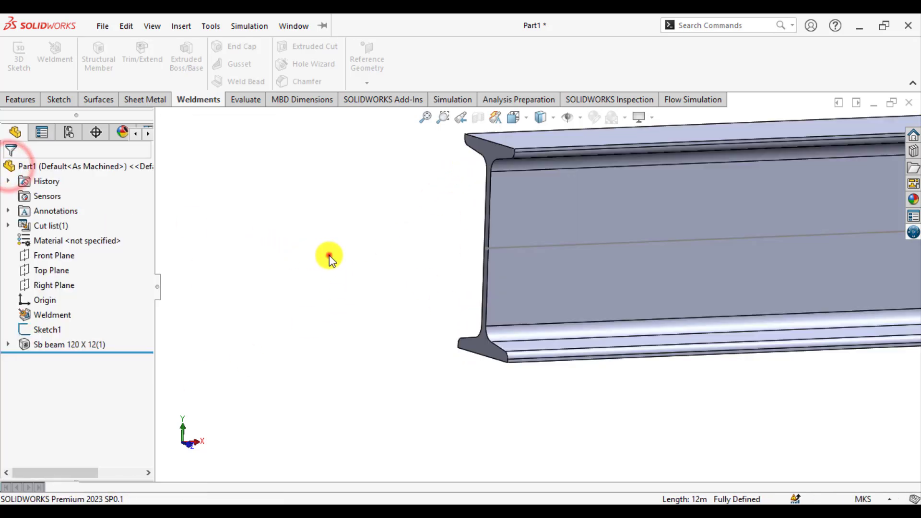
pyautogui.click(329, 256)
# - Create a new Static simulation study named Static 1 for the beam part
pyautogui.scroll(13, 318, 329)
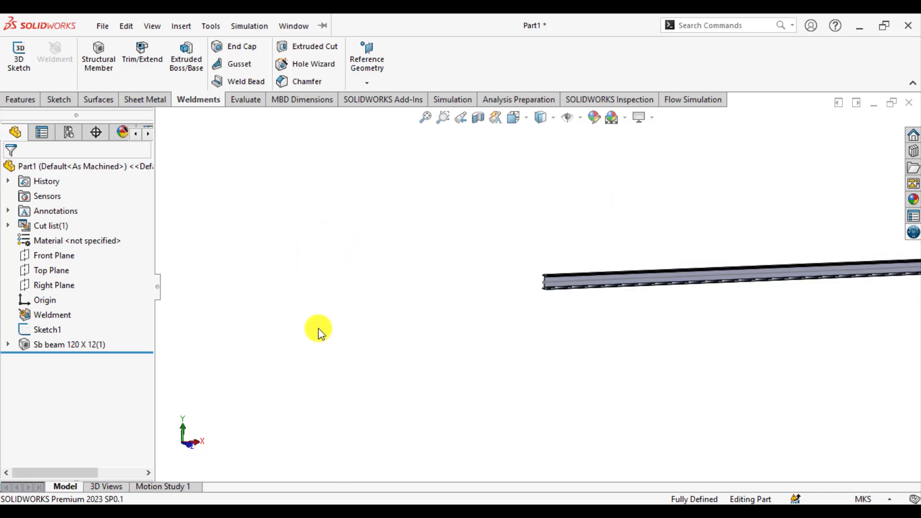
pyautogui.scroll(7, 577, 302)
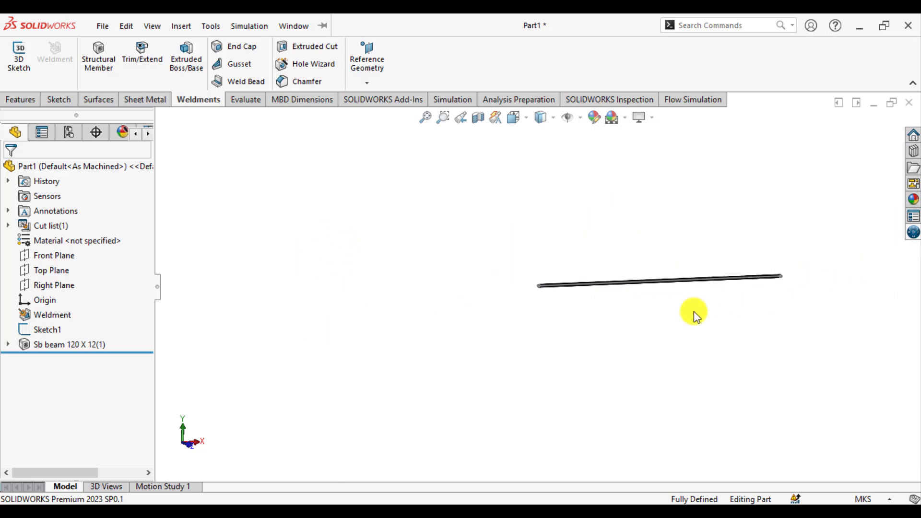
pyautogui.scroll(-6, 705, 292)
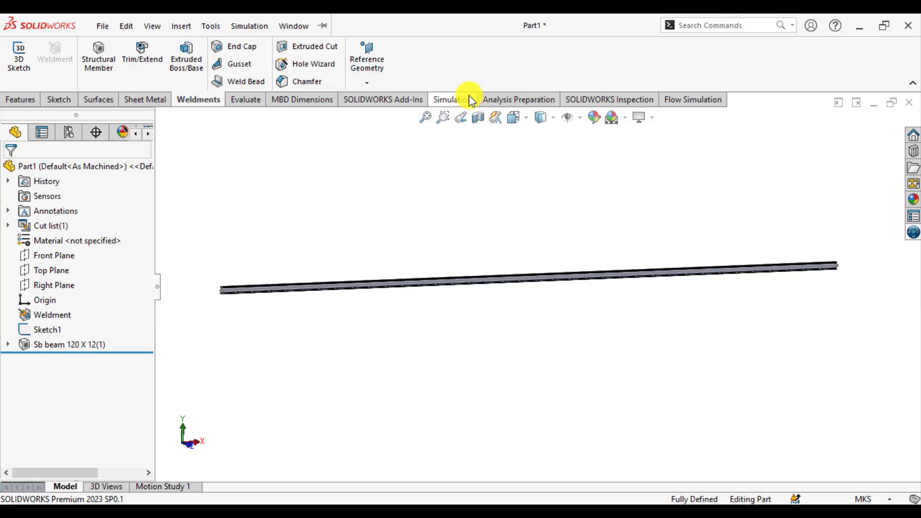
pyautogui.click(455, 100)
pyautogui.click(16, 60)
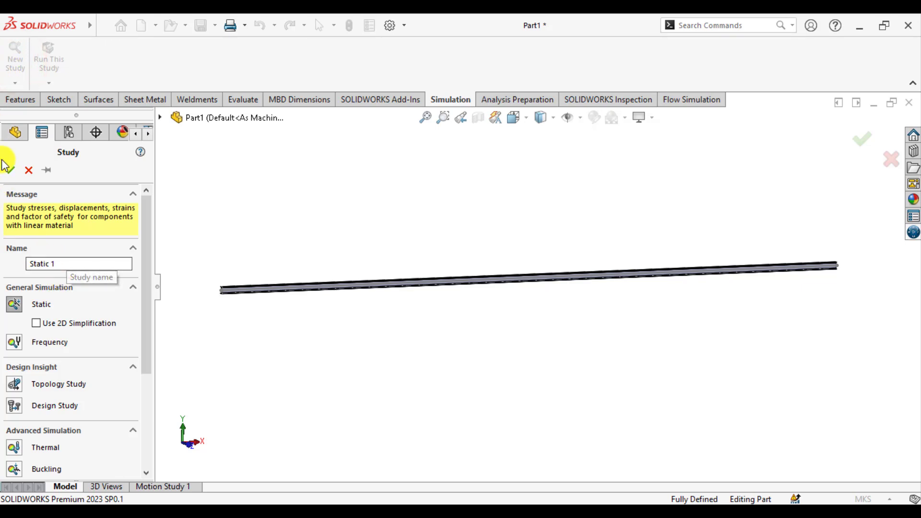
pyautogui.click(11, 172)
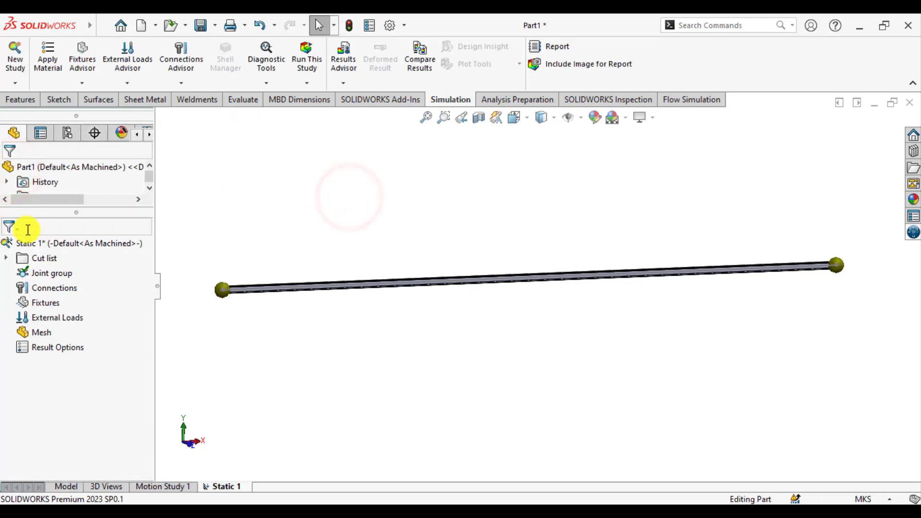
# - Review the definition of the SB beam body in the study's cut list and accept it as type Beam with rigid ends
pyautogui.click(6, 258)
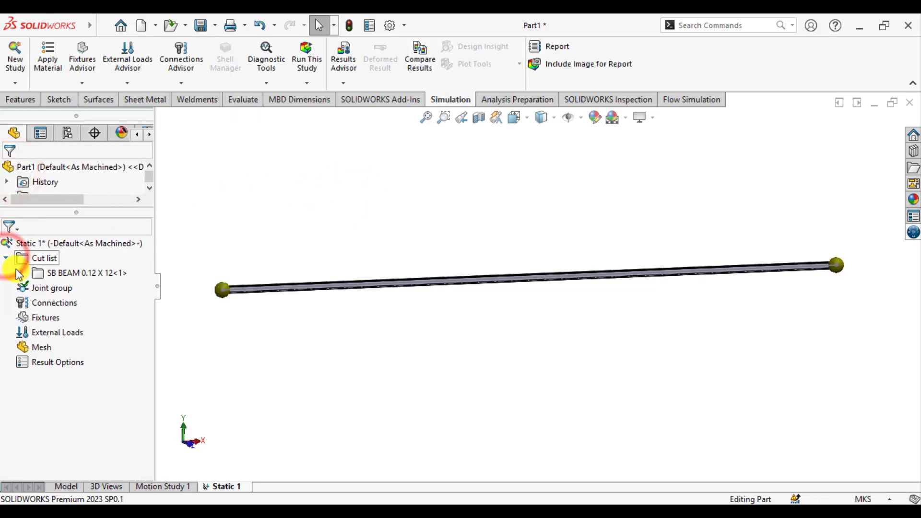
pyautogui.click(21, 273)
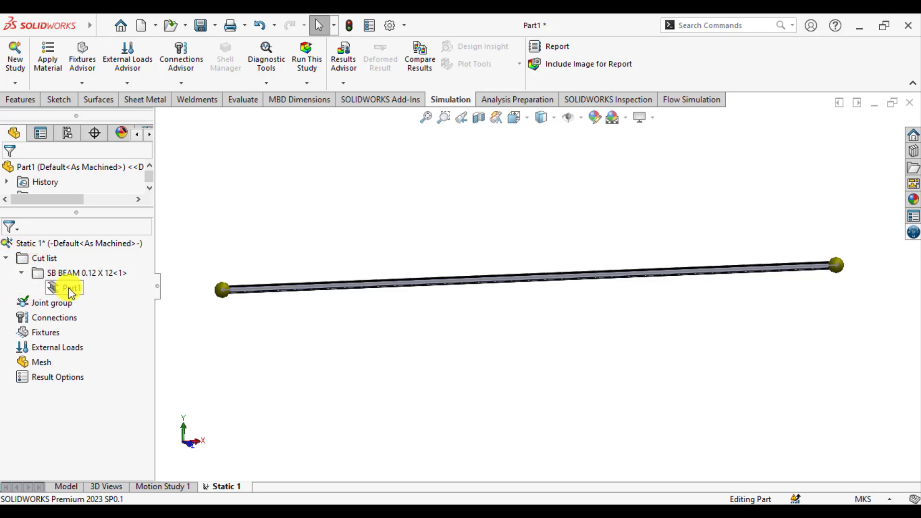
pyautogui.rightClick(71, 289)
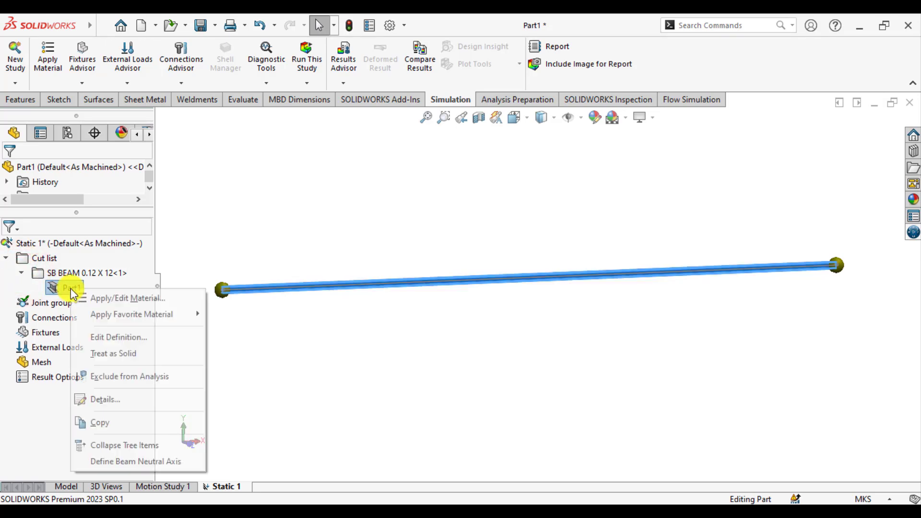
pyautogui.click(101, 338)
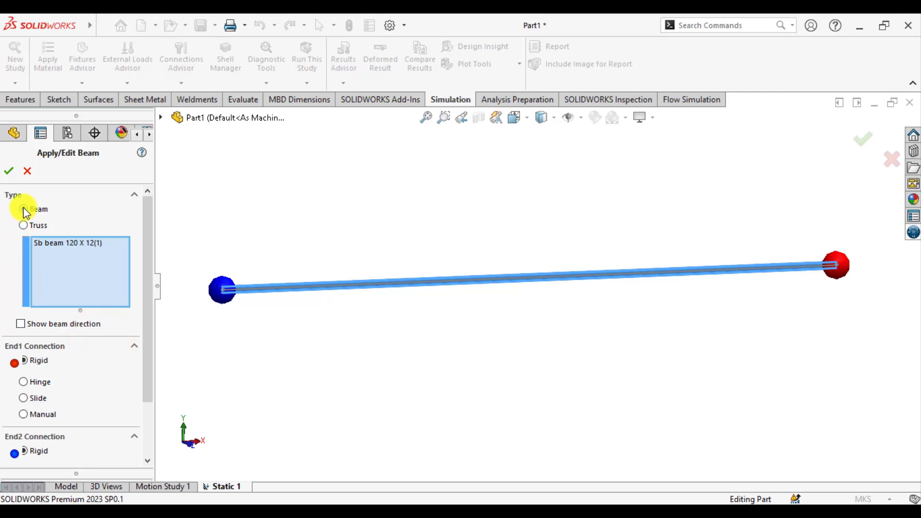
pyautogui.click(9, 171)
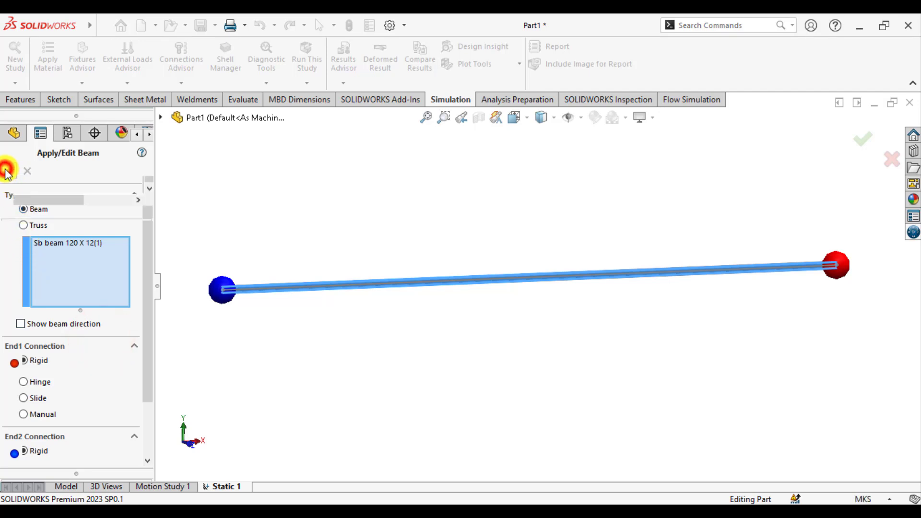
# - Apply the Alloy Steel material to the whole cut list of the study
pyautogui.click(299, 206)
pyautogui.rightClick(24, 258)
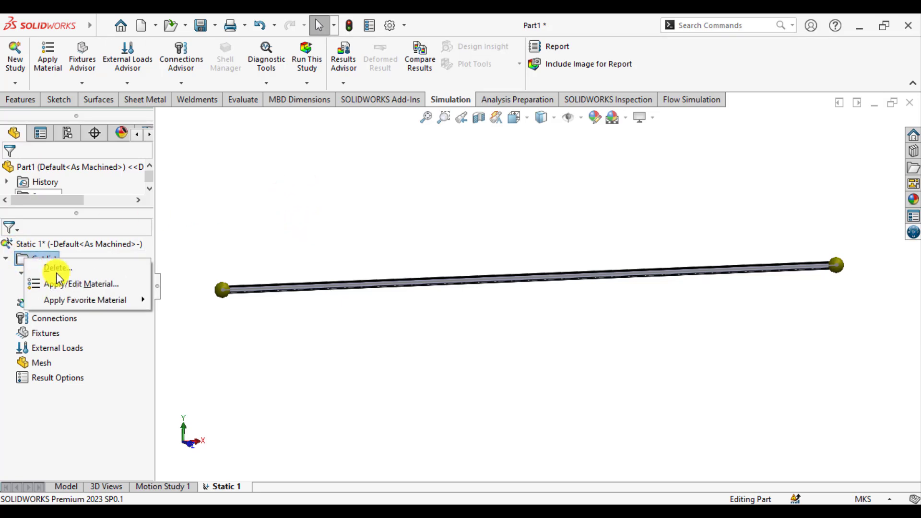
pyautogui.moveTo(83, 304)
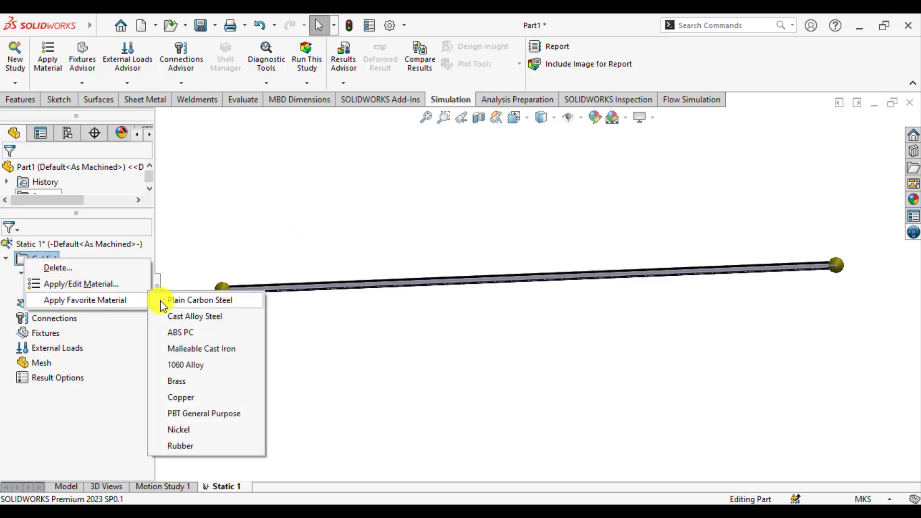
pyautogui.click(64, 286)
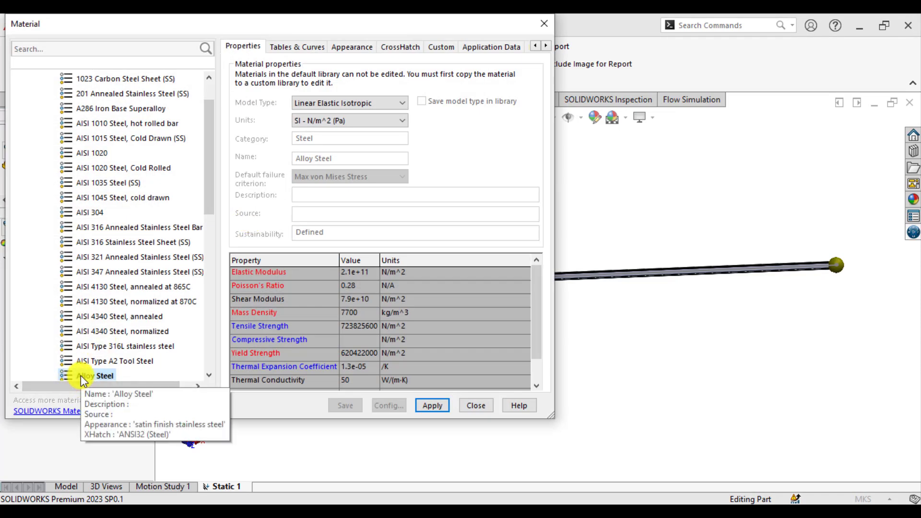
pyautogui.click(444, 407)
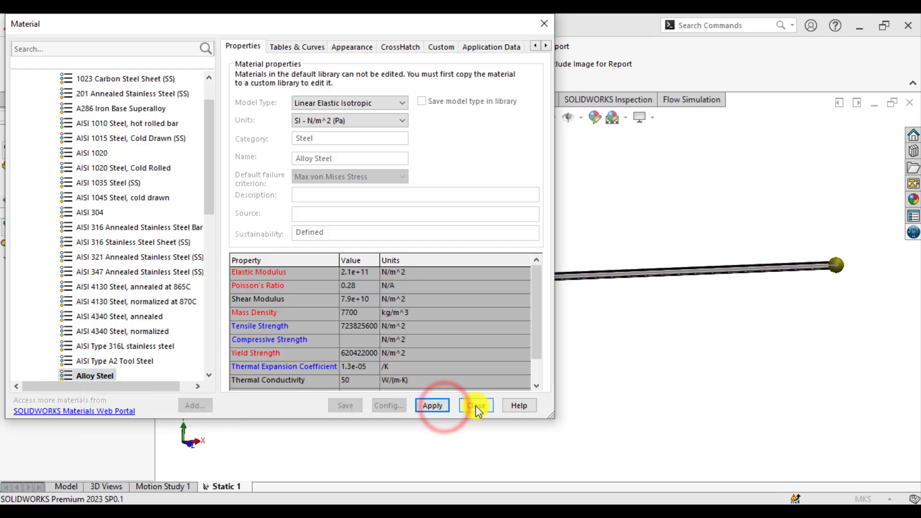
pyautogui.click(476, 405)
pyautogui.click(490, 385)
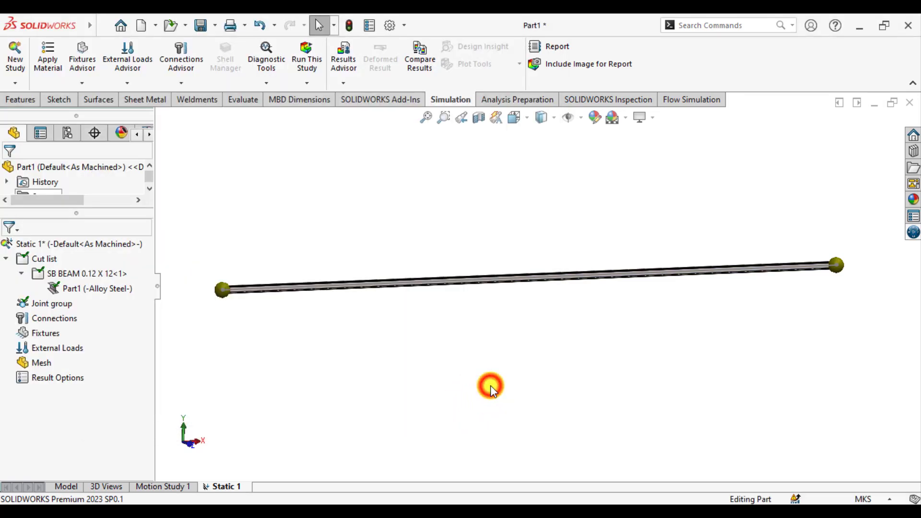
# - Add a Fixed Geometry fixture to the joint at the beam's left end, working in the front view
pyautogui.click(527, 124)
pyautogui.click(537, 177)
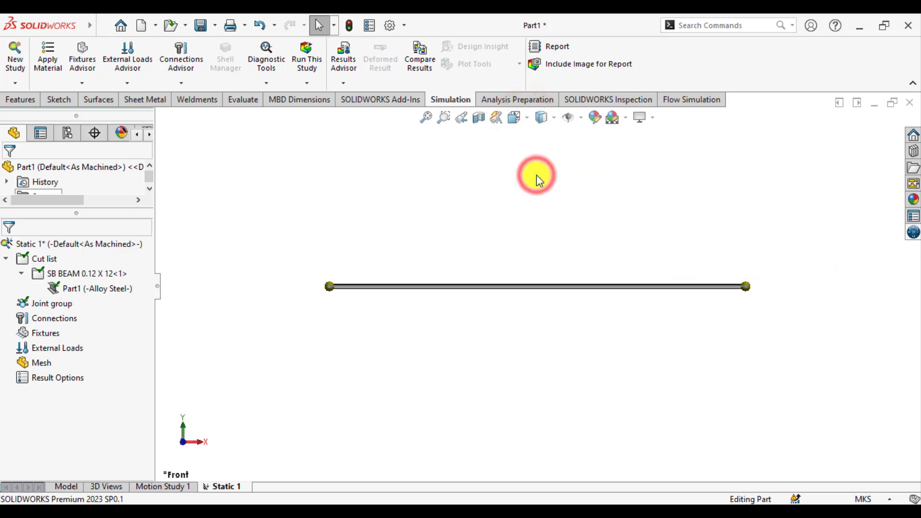
pyautogui.scroll(-1, 503, 311)
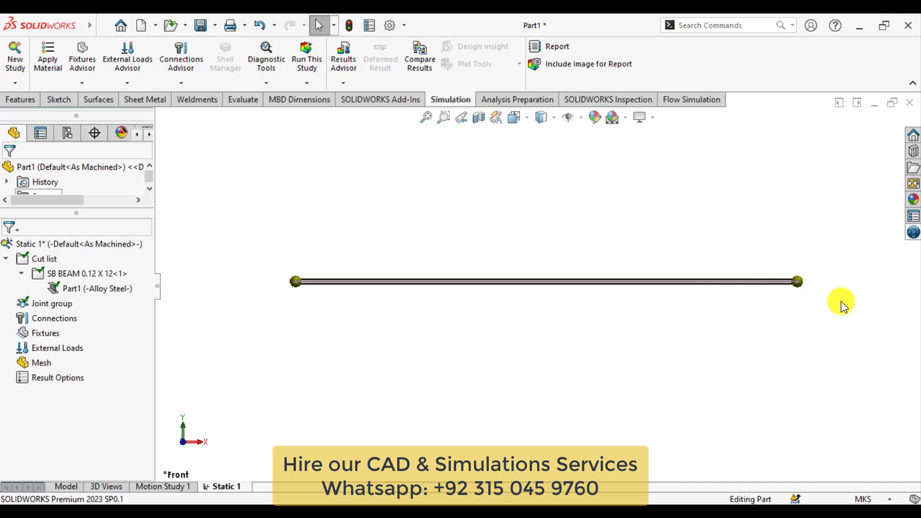
pyautogui.rightClick(48, 337)
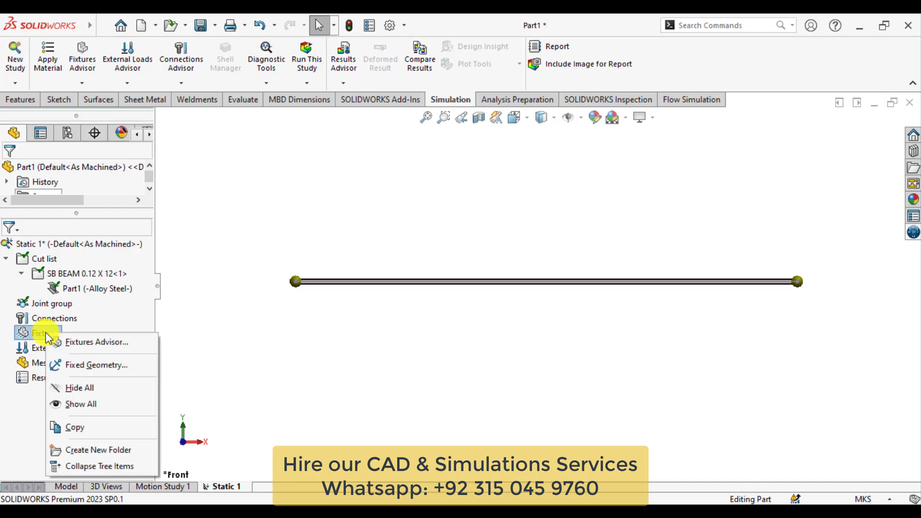
pyautogui.click(113, 367)
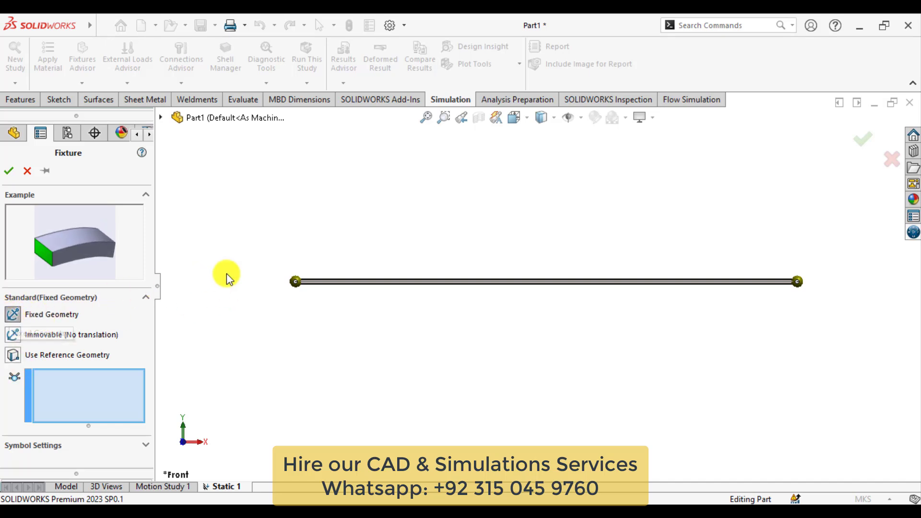
pyautogui.click(296, 281)
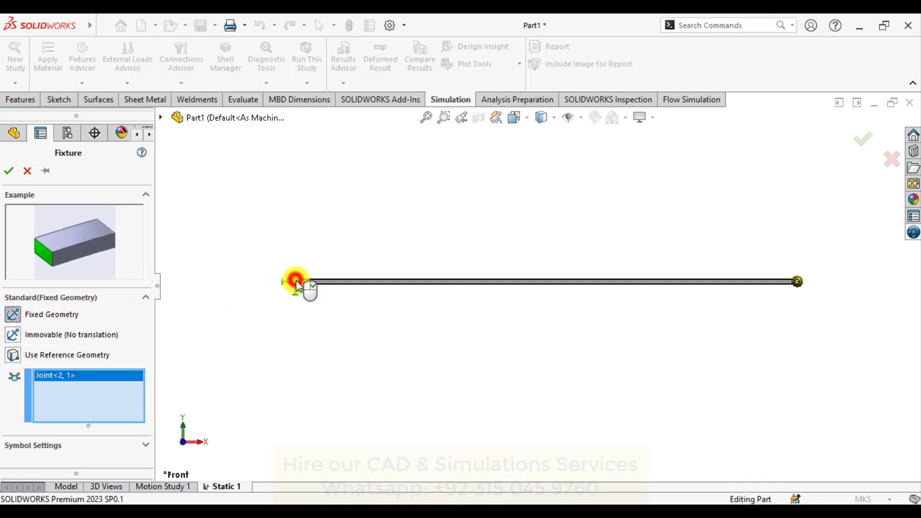
pyautogui.click(10, 171)
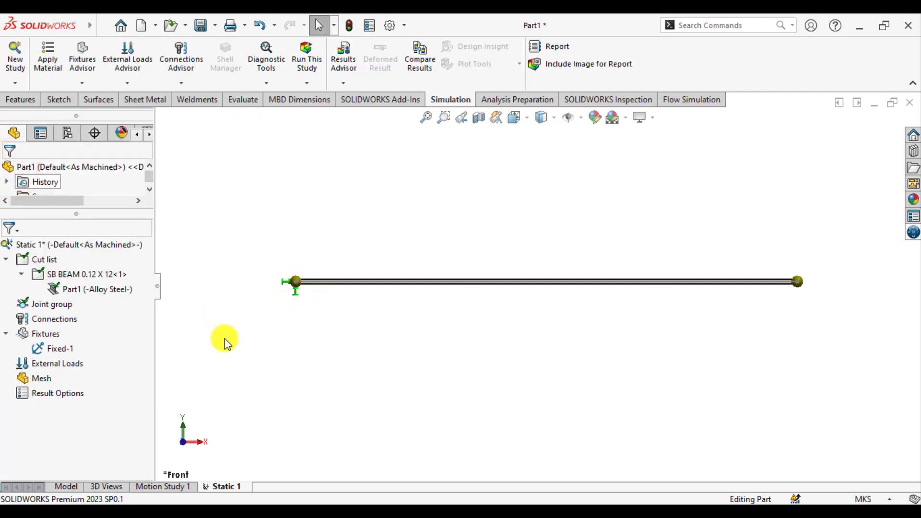
# - Define a Use Reference Geometry fixture on the beam's right-end joint, referencing the Front Plane, with 0 mm vertical in-plane translation
pyautogui.rightClick(36, 336)
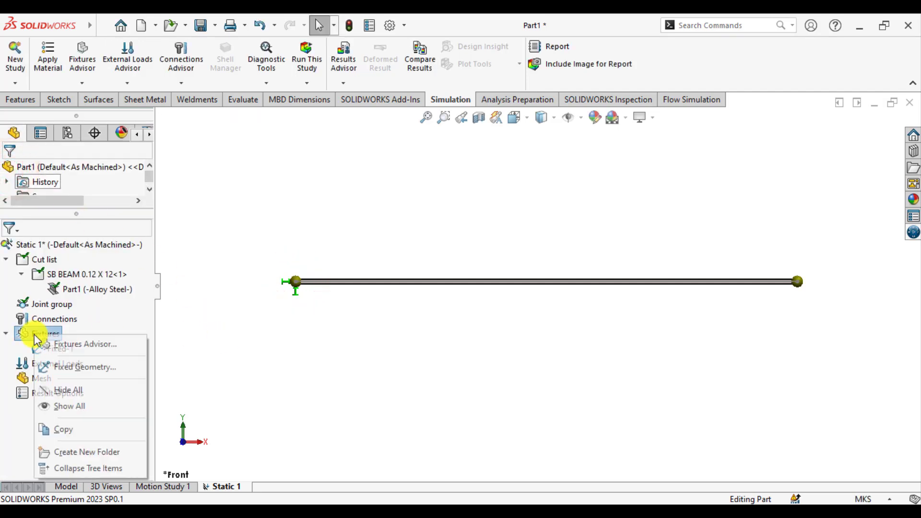
pyautogui.click(67, 368)
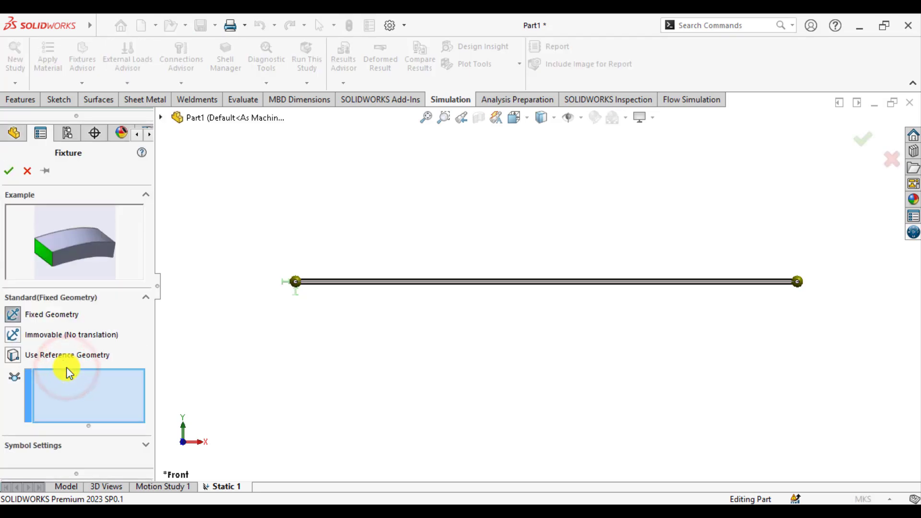
pyautogui.click(13, 355)
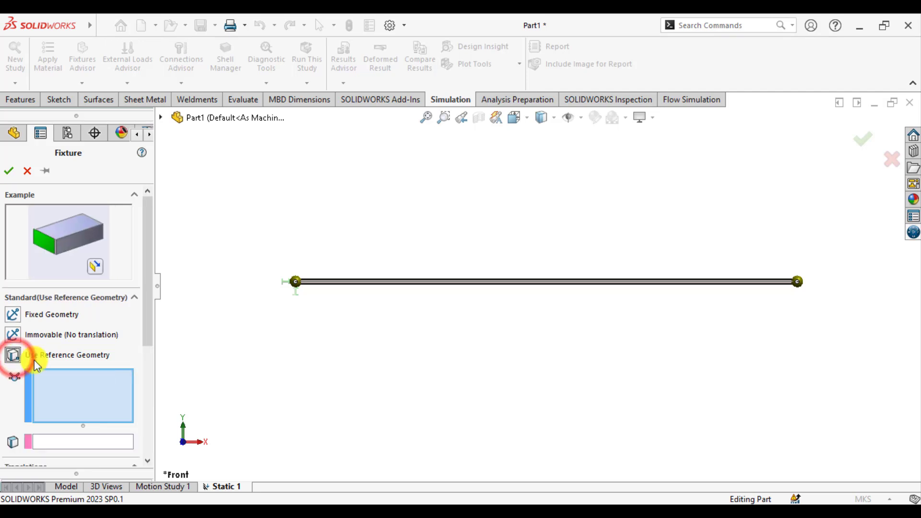
pyautogui.click(798, 282)
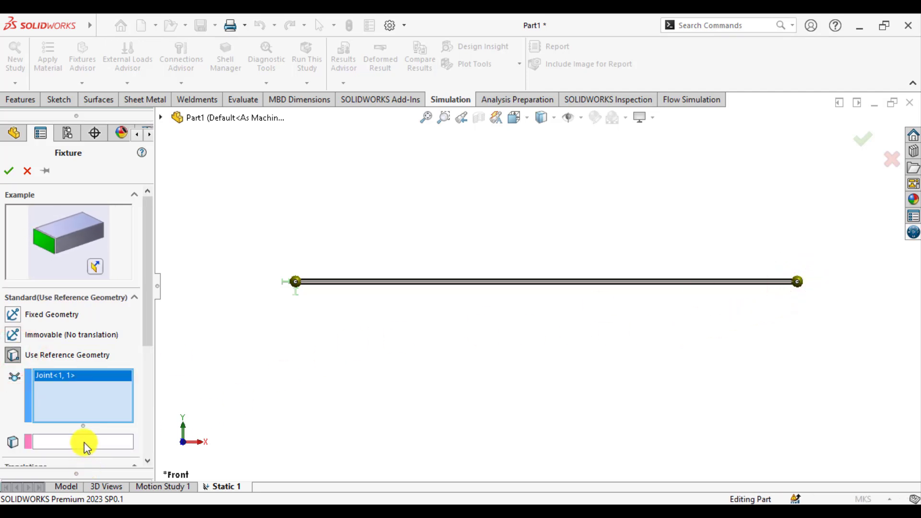
pyautogui.click(84, 443)
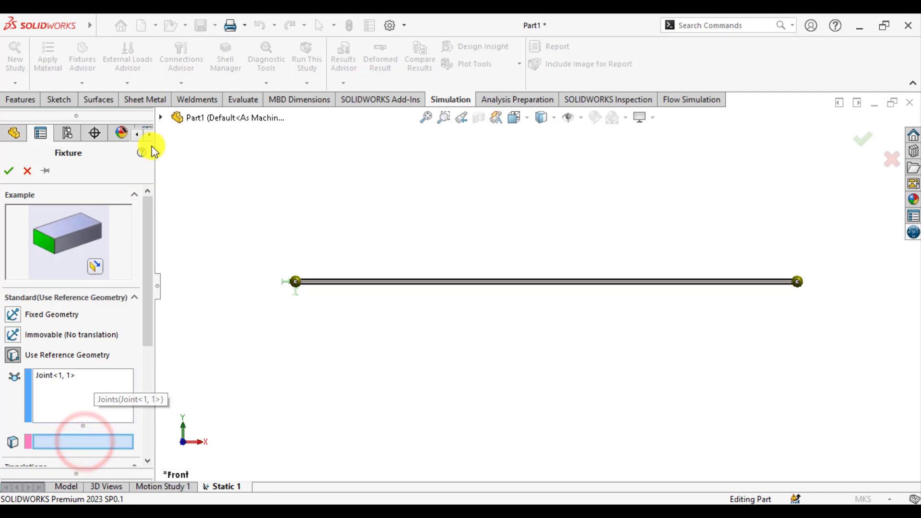
pyautogui.click(160, 118)
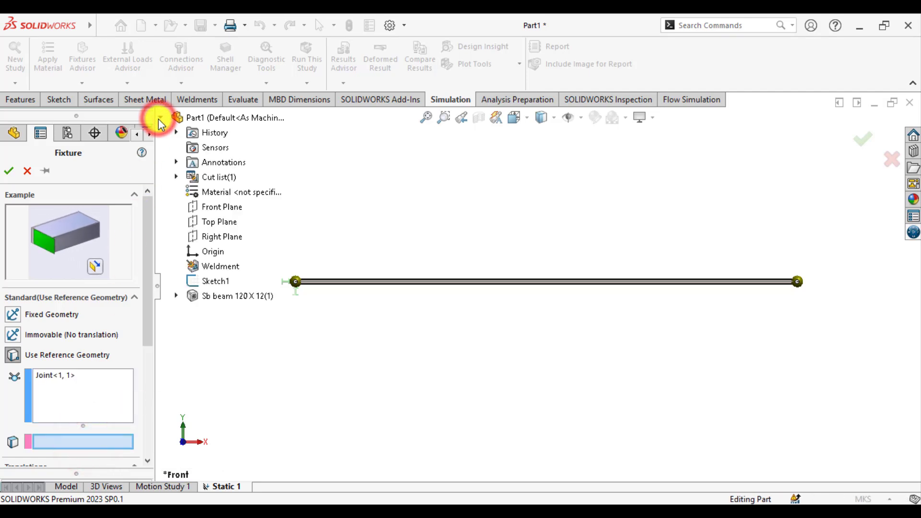
pyautogui.click(206, 210)
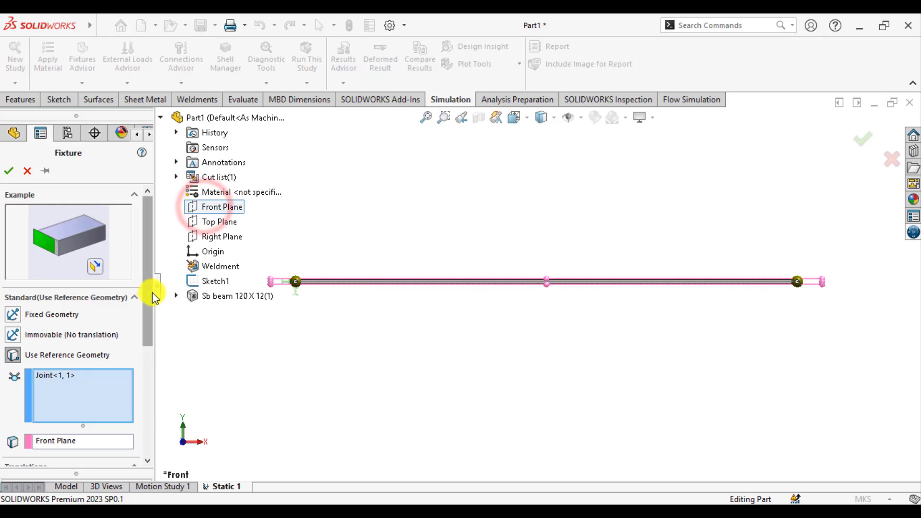
pyautogui.moveTo(149, 291); pyautogui.dragTo(152, 374)
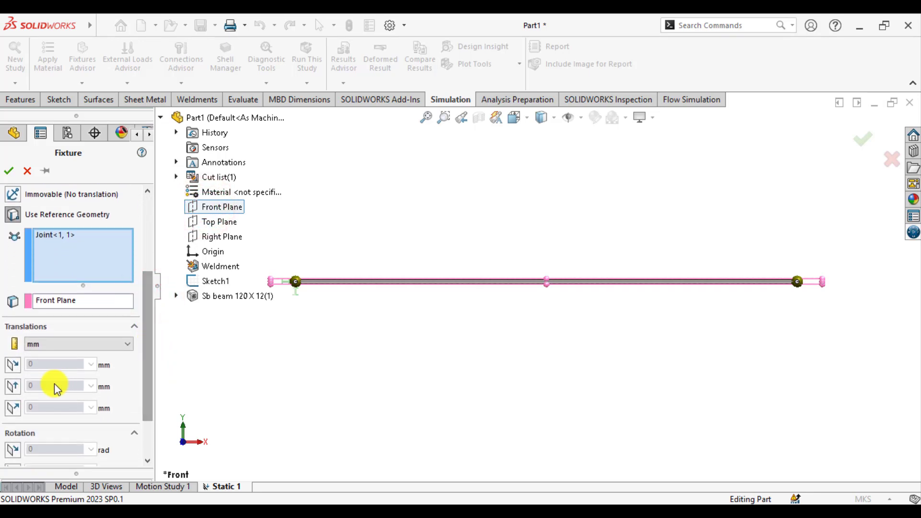
pyautogui.click(15, 387)
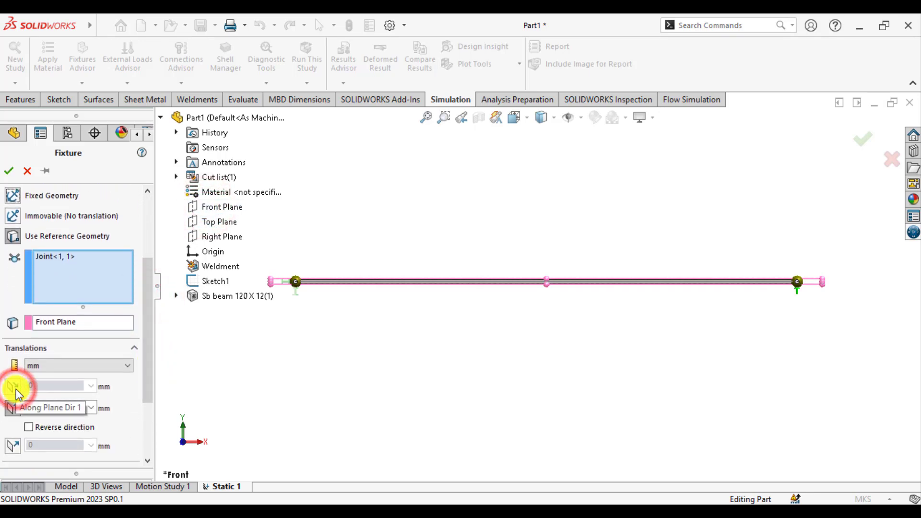
# - Set the right-end fixture's symbol size to 200 and complete the fixture
pyautogui.moveTo(148, 346); pyautogui.dragTo(148, 436)
pyautogui.click(47, 456)
pyautogui.doubleClick(52, 435)
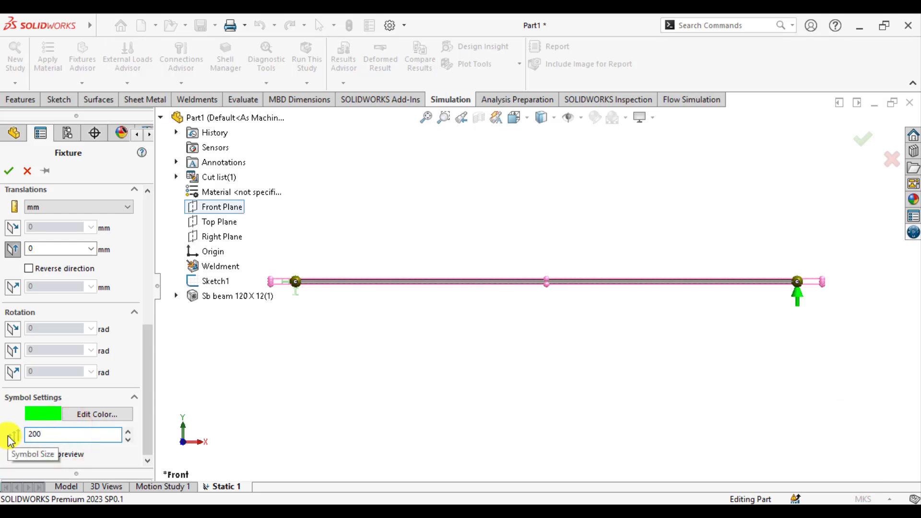
pyautogui.click(8, 171)
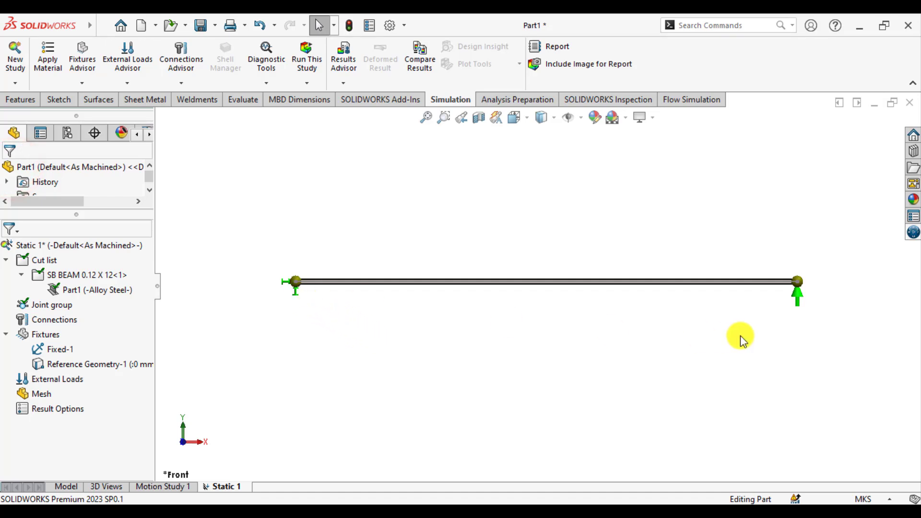
# - Edit the fixed fixture at the beam's left end to use a symbol size of 200
pyautogui.rightClick(66, 357)
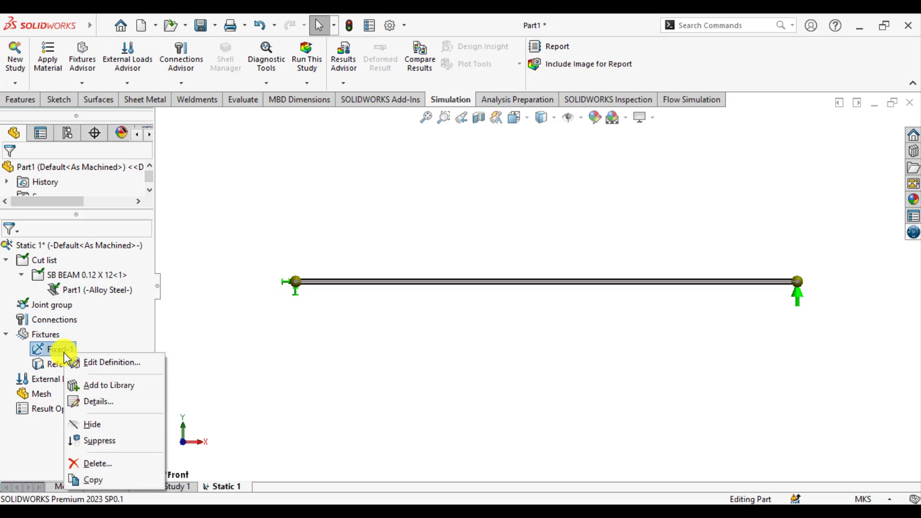
pyautogui.click(86, 362)
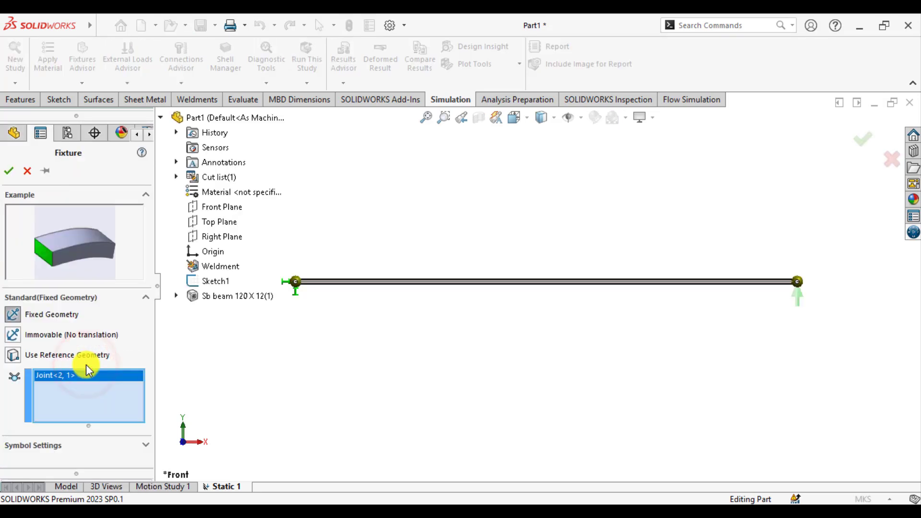
pyautogui.click(38, 447)
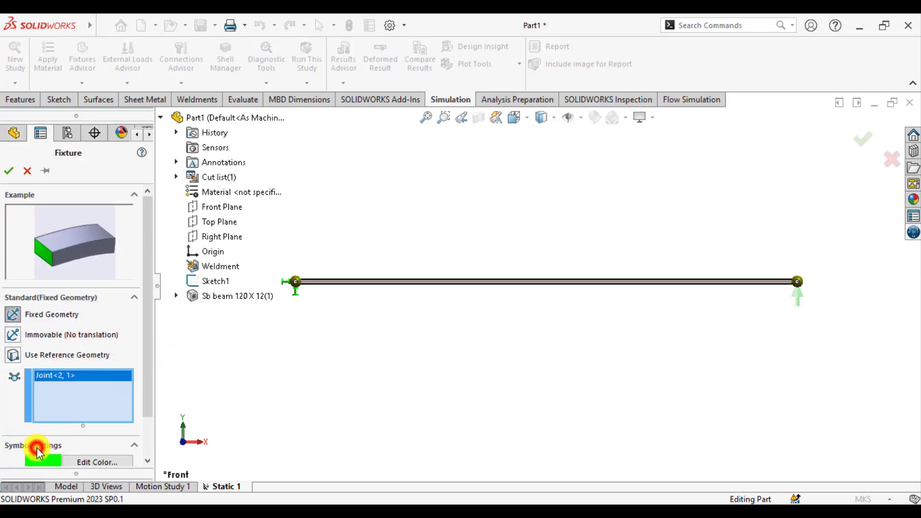
pyautogui.moveTo(149, 384); pyautogui.dragTo(149, 464)
pyautogui.moveTo(72, 432); pyautogui.dragTo(0, 443)
pyautogui.write('200')
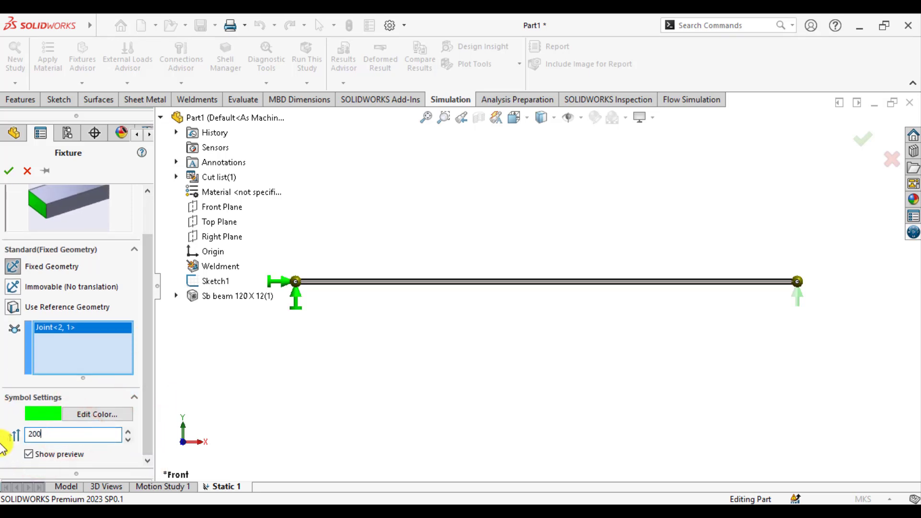
pyautogui.click(11, 169)
pyautogui.click(437, 193)
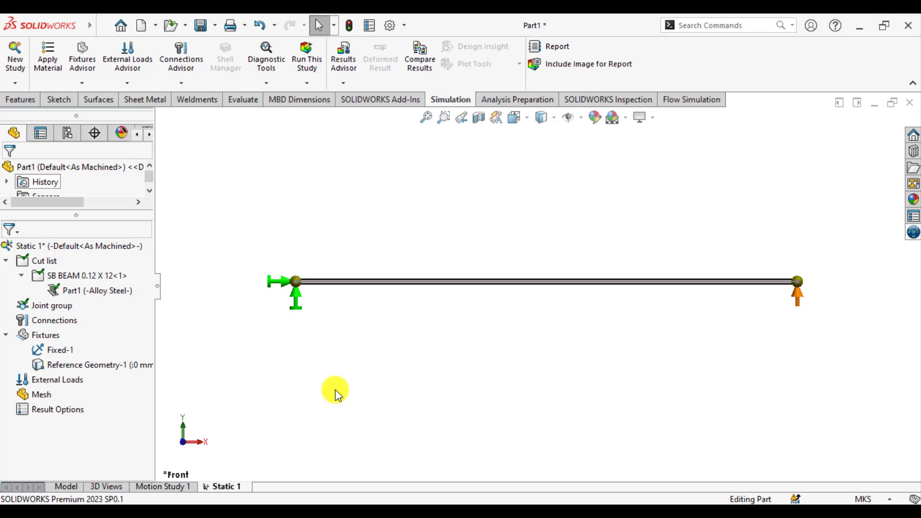
# - Start a Force load on the whole sb beam member, using the Front Plane as the direction reference
pyautogui.rightClick(53, 382)
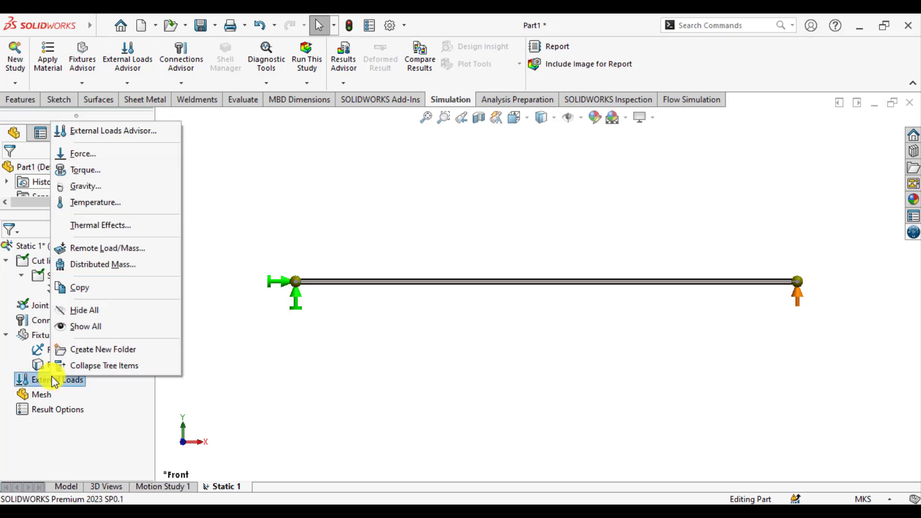
pyautogui.click(83, 154)
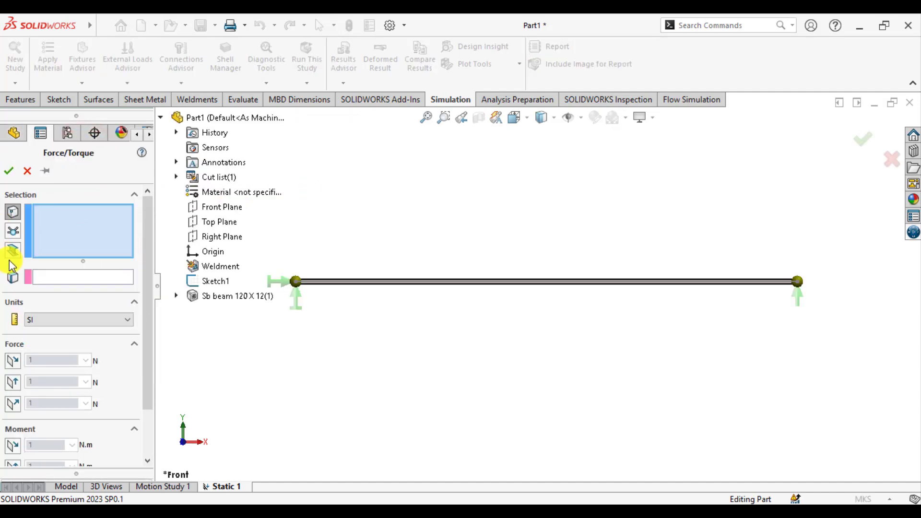
pyautogui.click(11, 251)
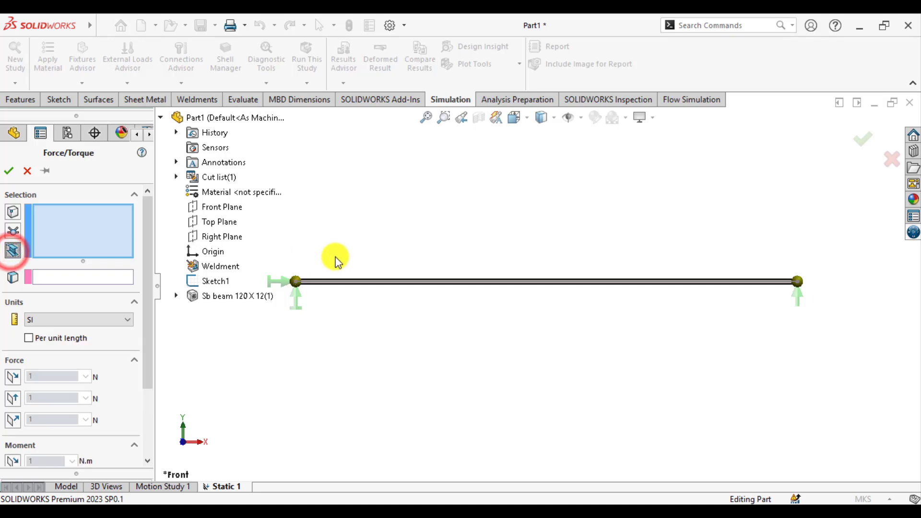
pyautogui.click(370, 284)
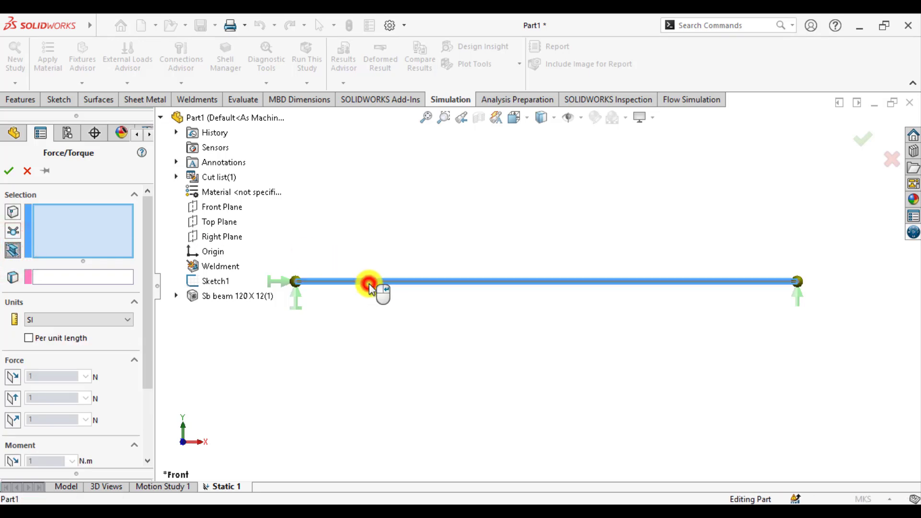
pyautogui.click(50, 277)
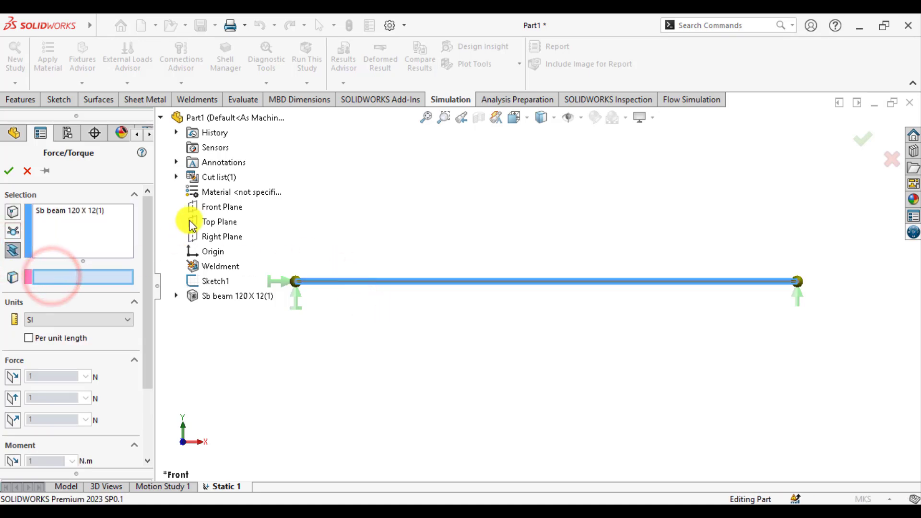
pyautogui.click(210, 206)
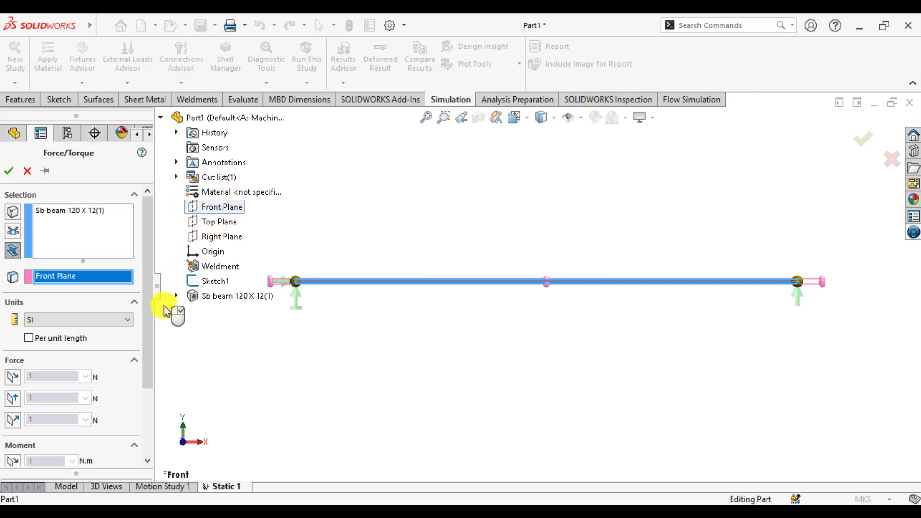
# - Enable nonuniform distribution for the beam force, using Total Load Distribution with the triangular profile
pyautogui.moveTo(151, 338); pyautogui.dragTo(159, 408)
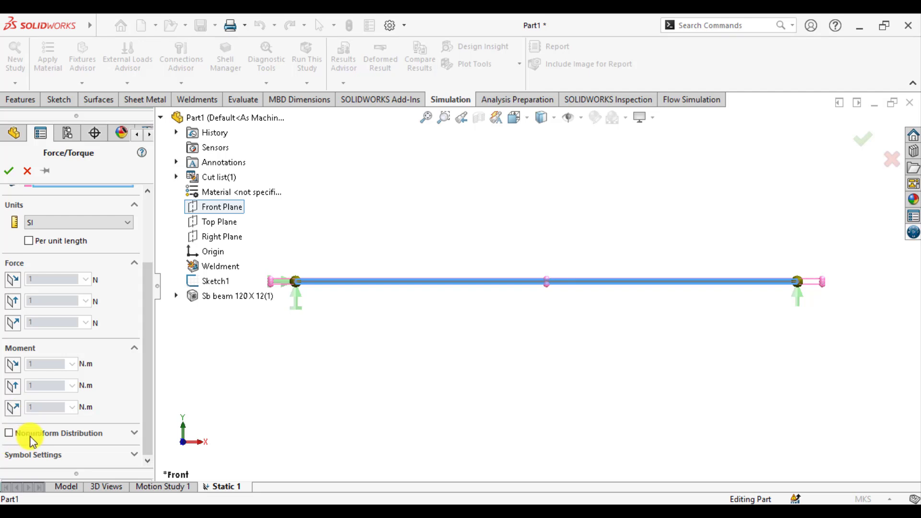
pyautogui.click(8, 437)
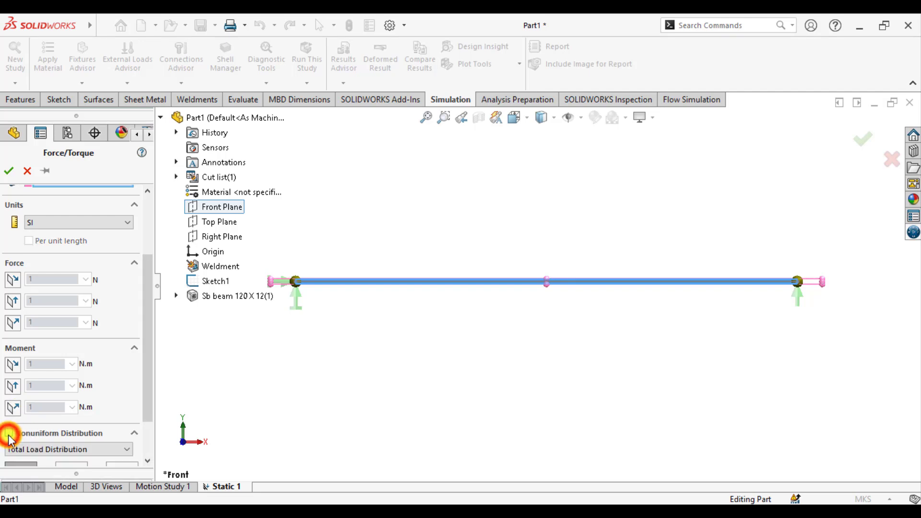
pyautogui.moveTo(148, 364); pyautogui.dragTo(154, 417)
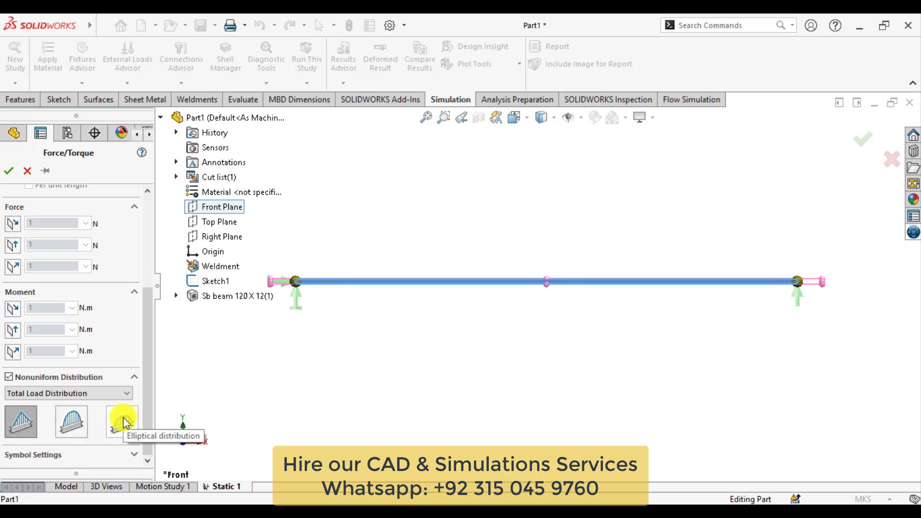
pyautogui.click(18, 434)
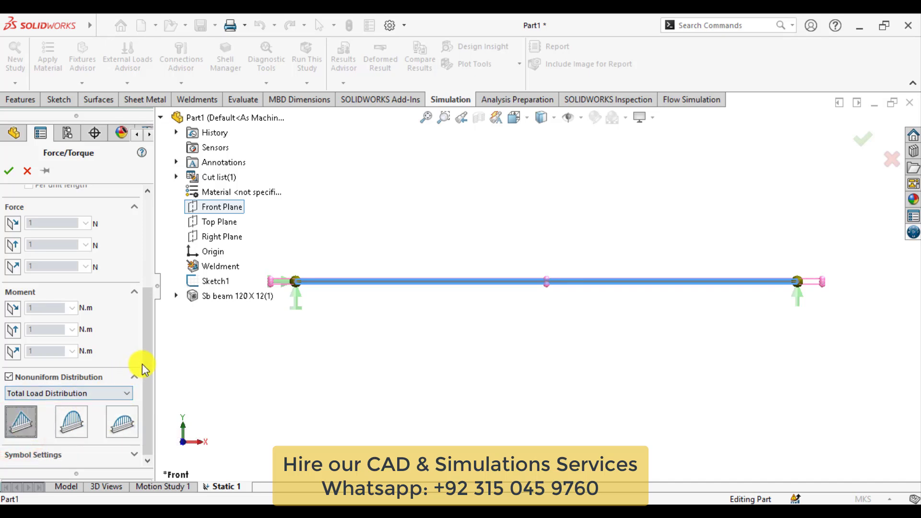
# - Apply a 4000 N force along plane direction 2 with its direction reversed so it acts downward on the beam
pyautogui.moveTo(144, 365); pyautogui.dragTo(147, 330)
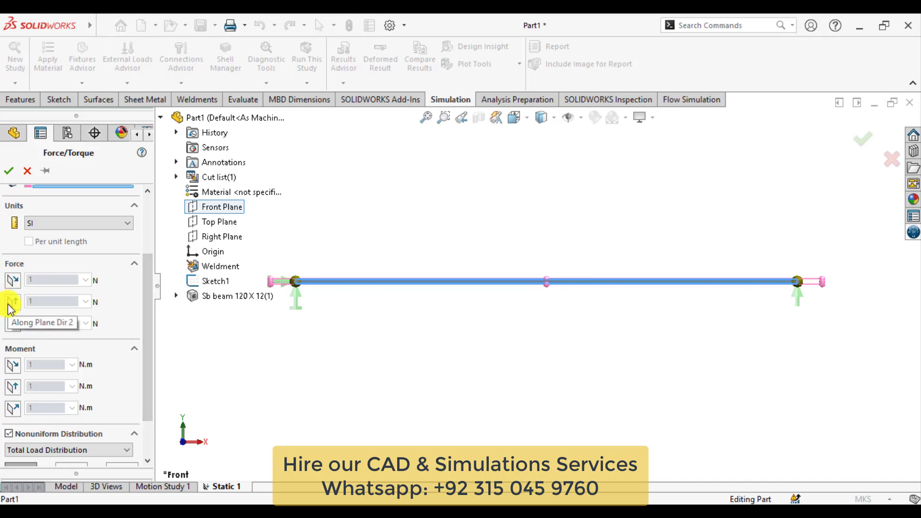
pyautogui.click(11, 304)
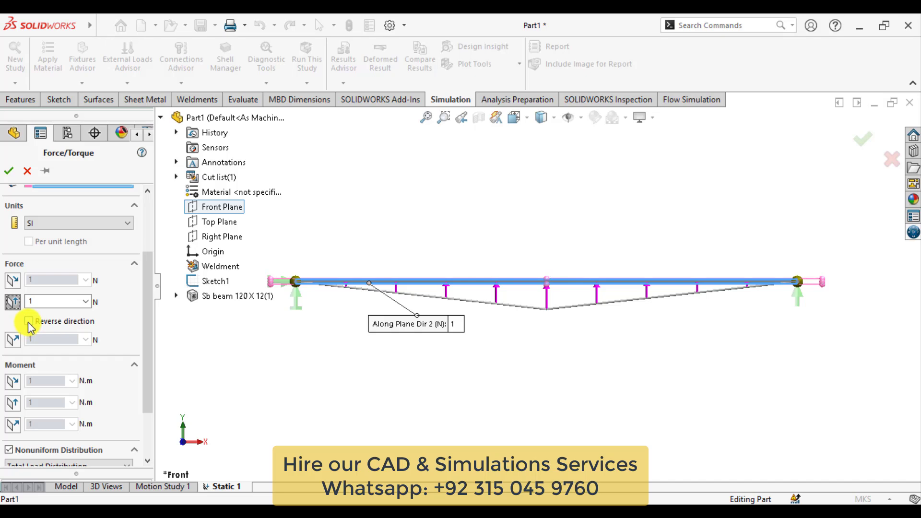
pyautogui.click(29, 322)
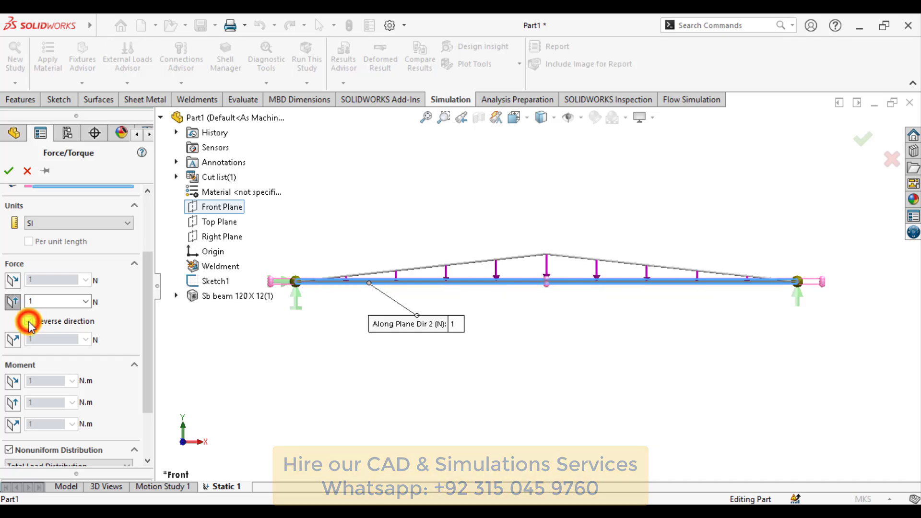
pyautogui.click(41, 300)
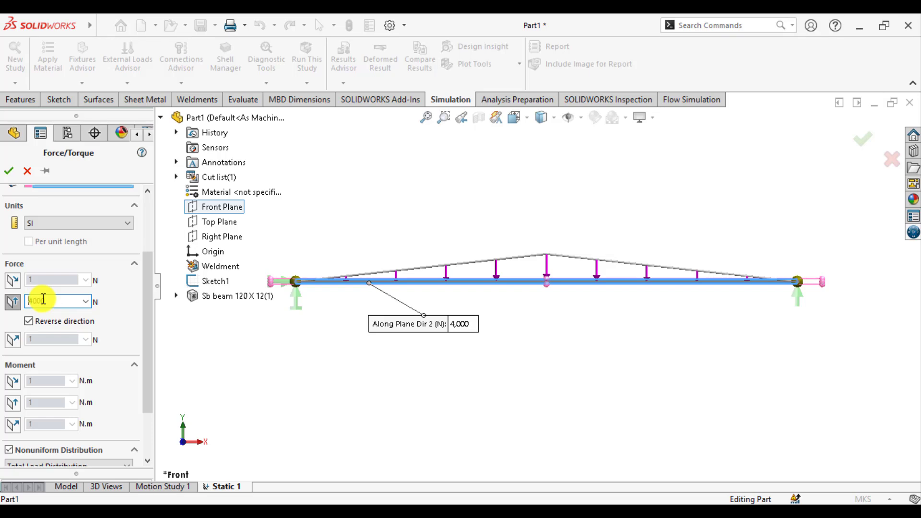
pyautogui.write('4000')
# - Set the force symbol size to 200 and complete the distributed load
pyautogui.moveTo(149, 332); pyautogui.dragTo(149, 391)
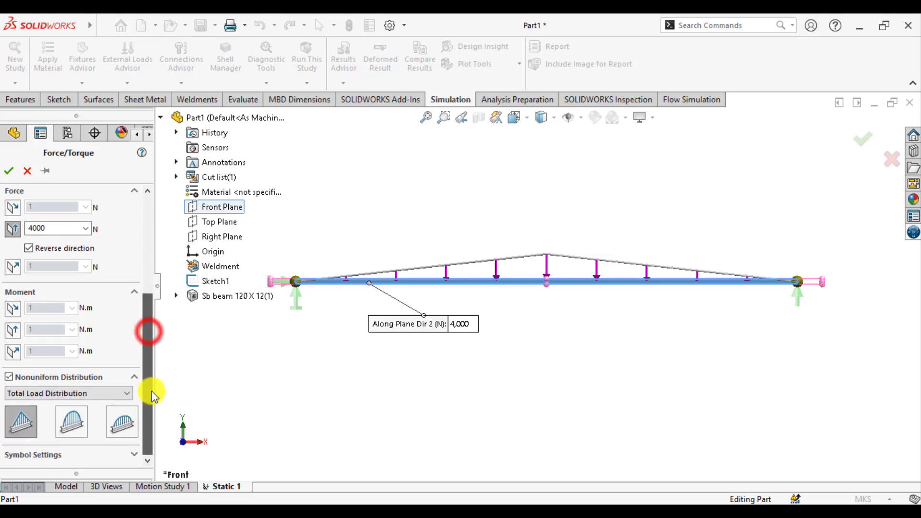
pyautogui.click(35, 454)
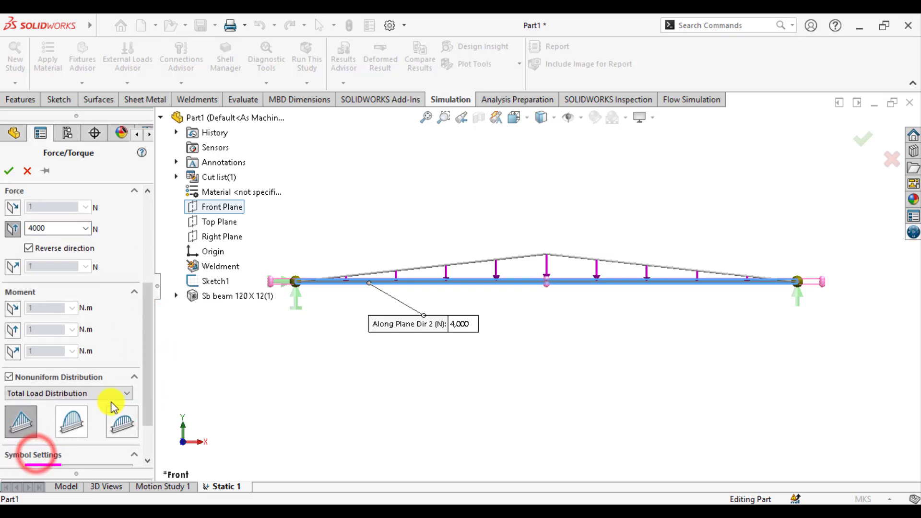
pyautogui.moveTo(146, 391); pyautogui.dragTo(146, 420)
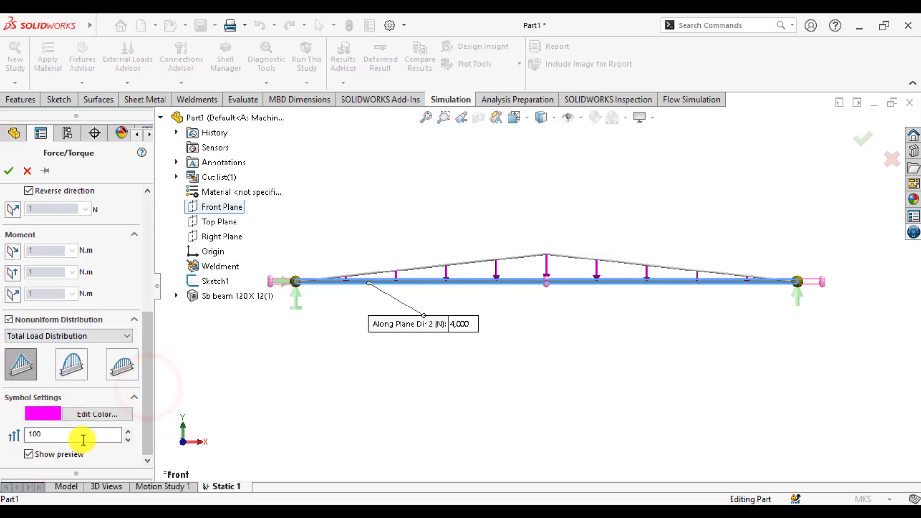
pyautogui.doubleClick(79, 436)
pyautogui.write('2')
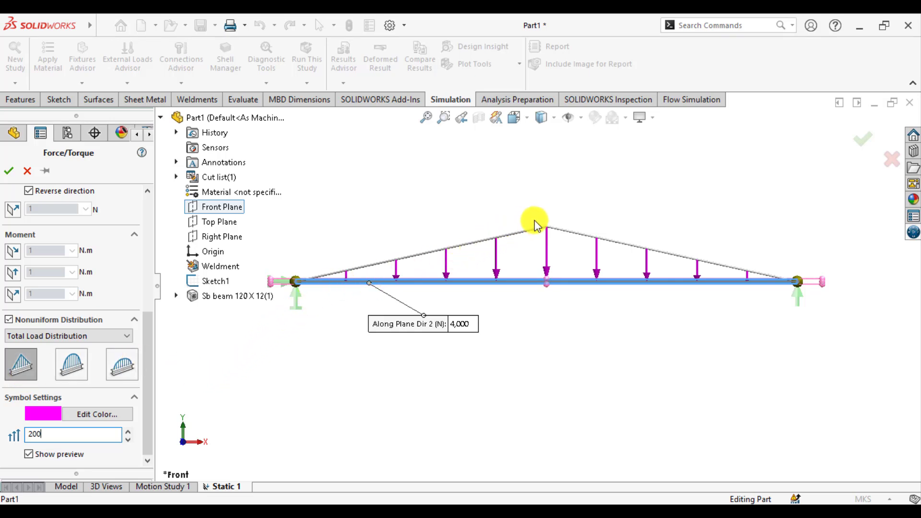
pyautogui.click(10, 173)
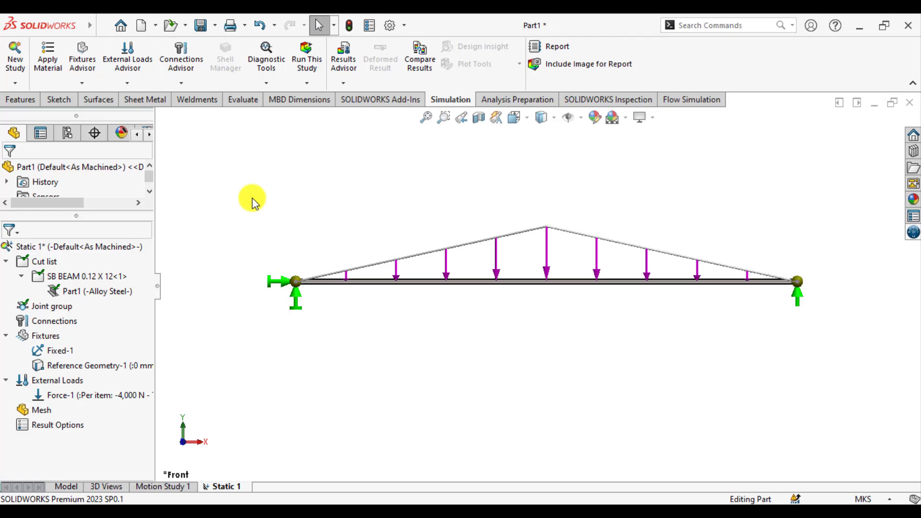
# - Run the static study and zoom out on the resulting stress plot of the beam
pyautogui.click(309, 59)
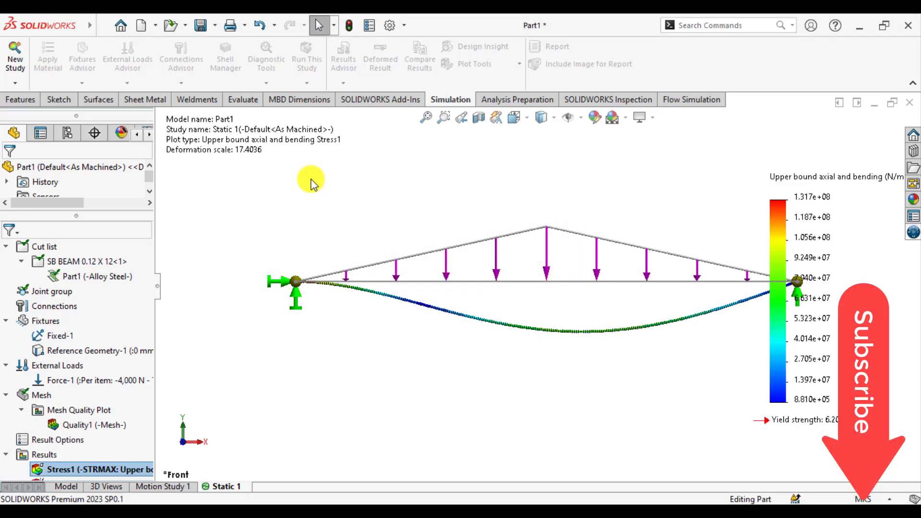
pyautogui.scroll(2, 375, 252)
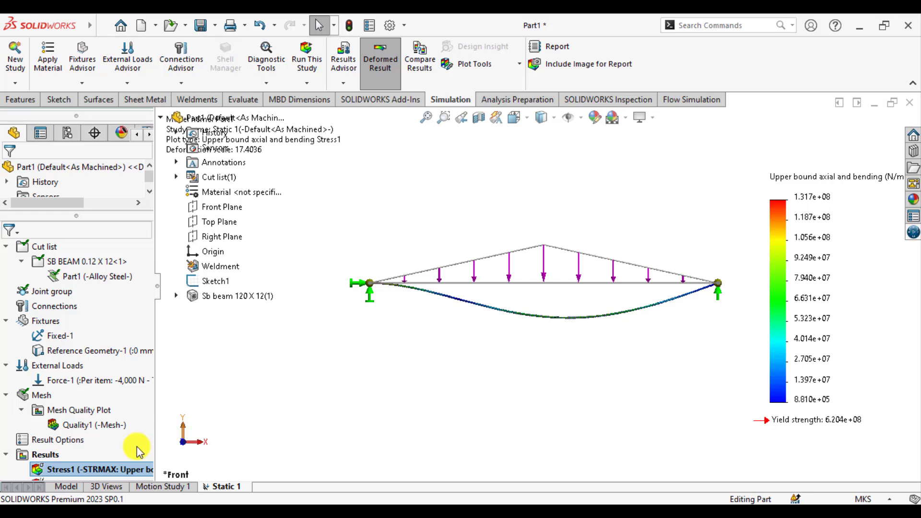
pyautogui.click(278, 421)
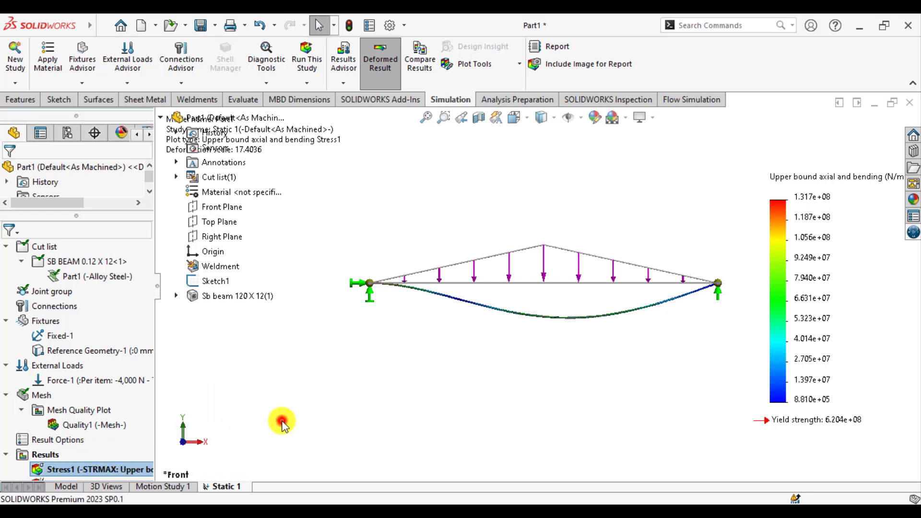
# - Edit the stress plot definition to use N/mm^2 (MPa) units, keeping the upper bound axial and bending component
pyautogui.rightClick(48, 471)
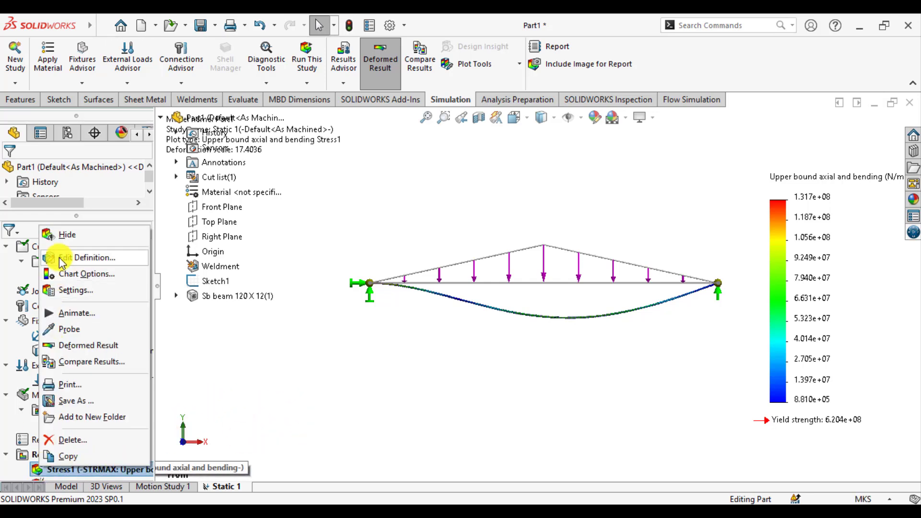
pyautogui.click(61, 259)
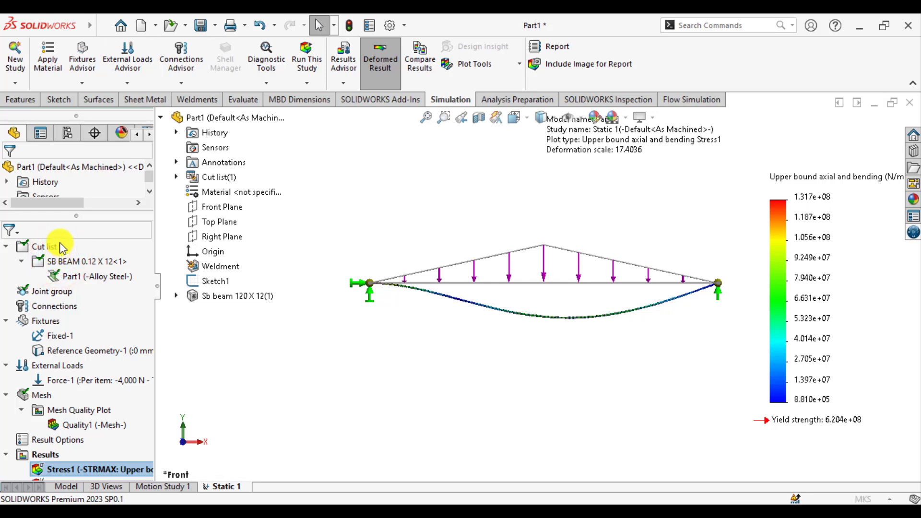
pyautogui.click(57, 257)
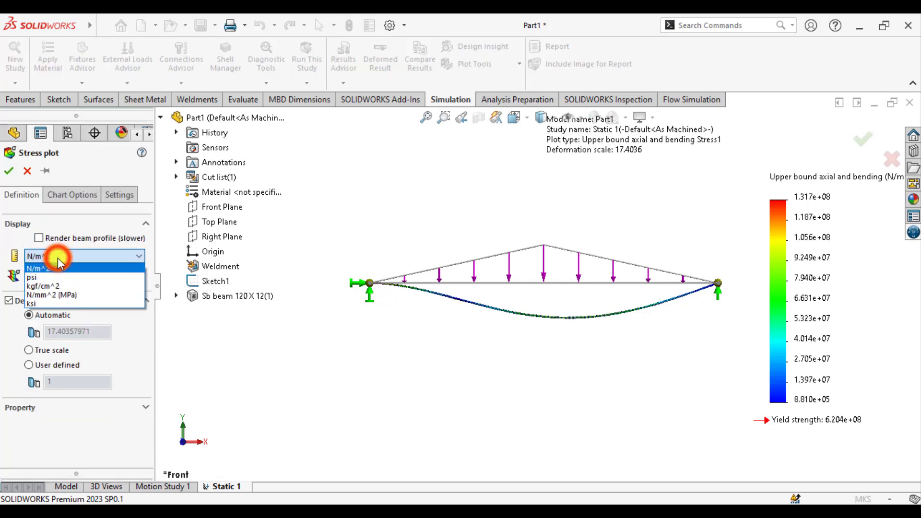
pyautogui.click(55, 295)
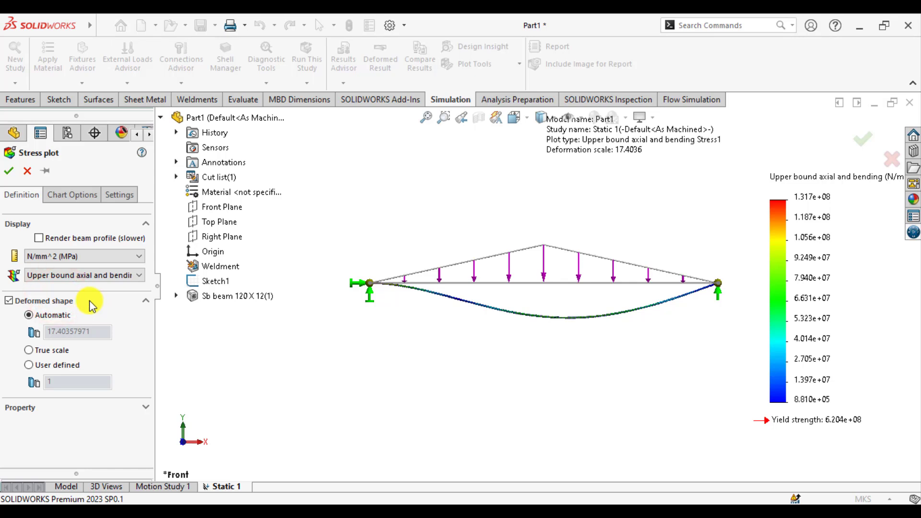
pyautogui.click(68, 274)
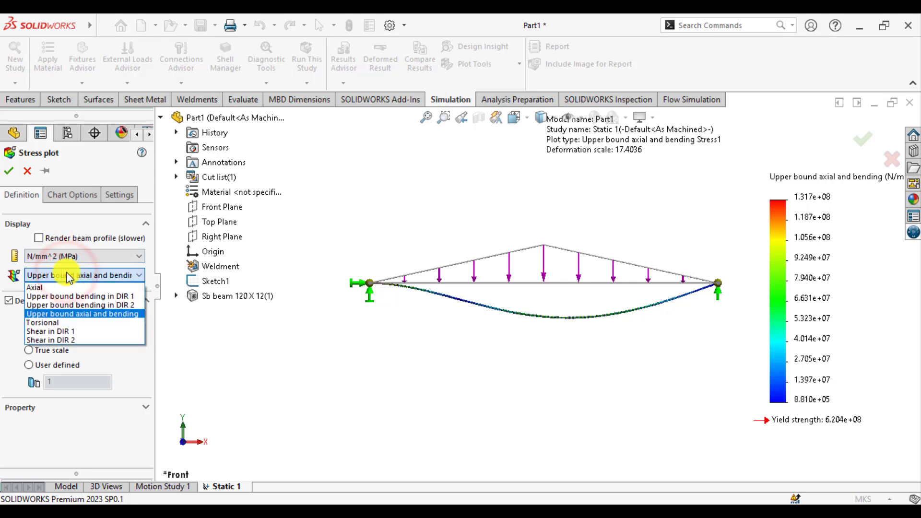
pyautogui.click(66, 275)
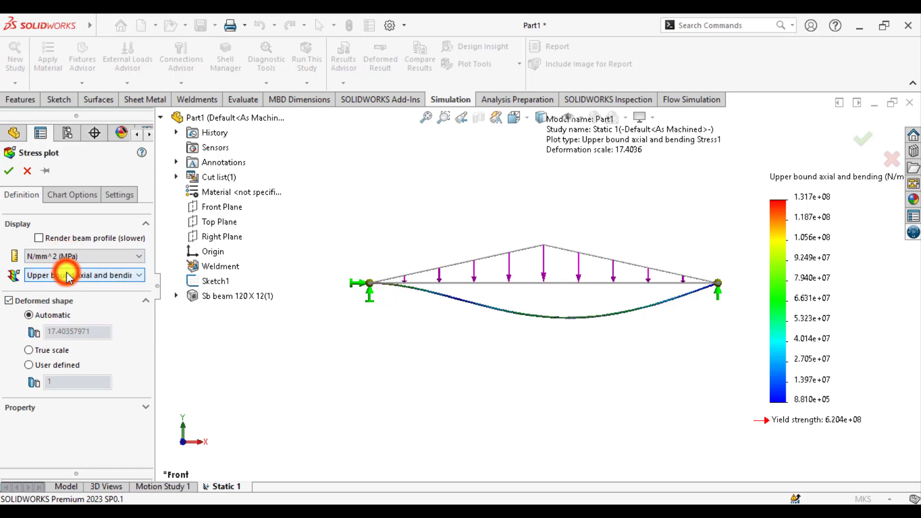
pyautogui.click(9, 171)
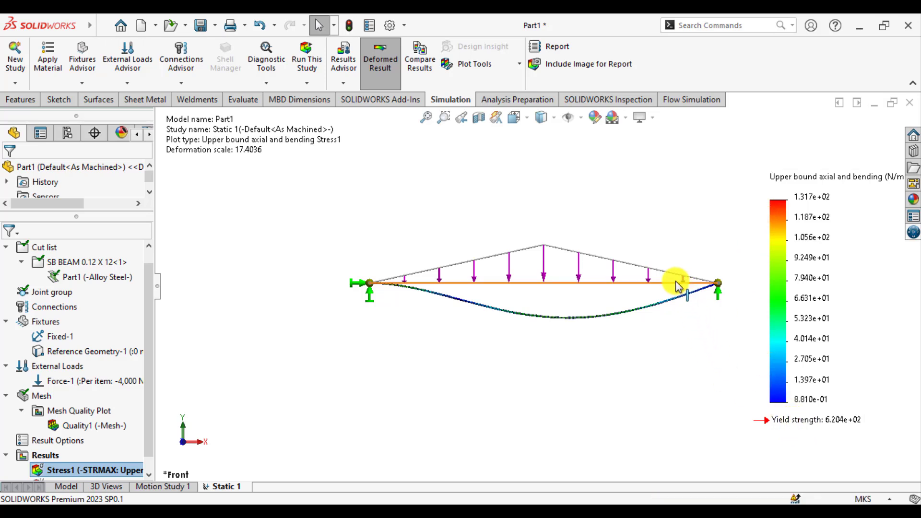
# - Display the resultant displacement plot for the beam
pyautogui.scroll(-1, 675, 283)
pyautogui.scroll(-1, 624, 293)
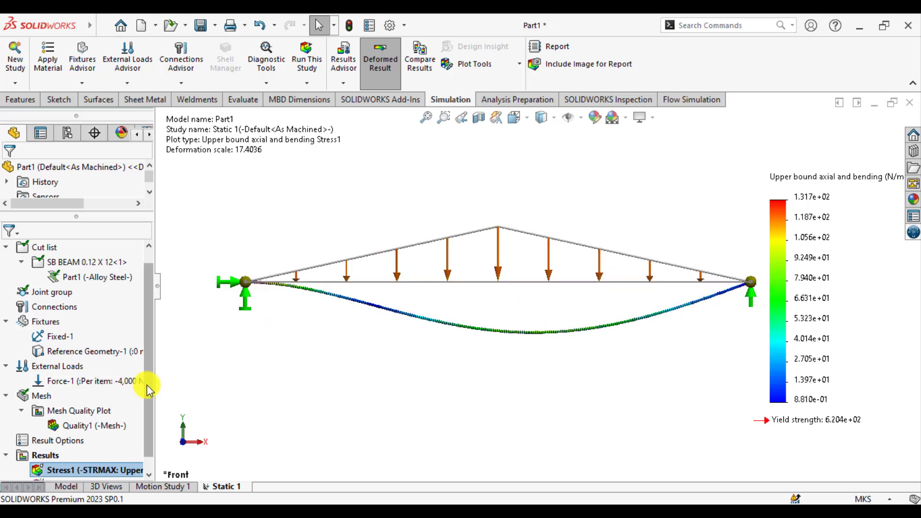
pyautogui.moveTo(147, 385); pyautogui.dragTo(148, 439)
pyautogui.doubleClick(72, 471)
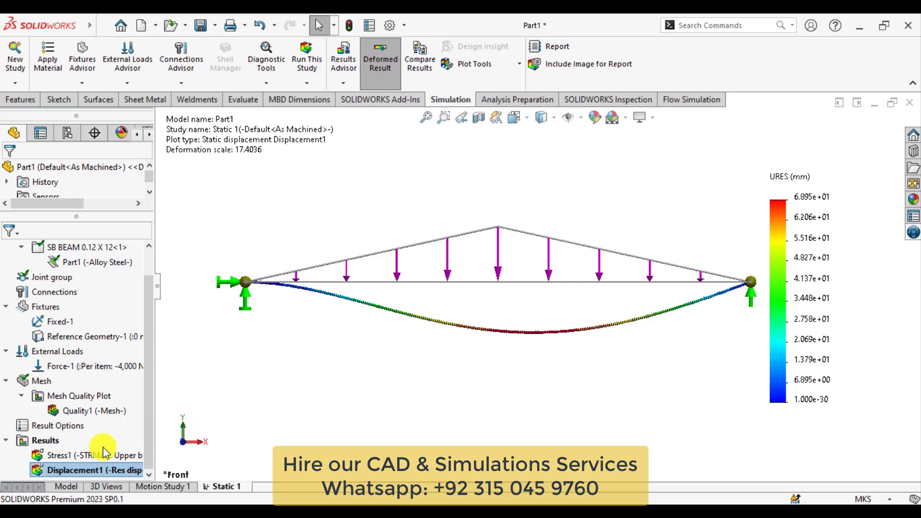
# - Animate the displacement plot to review the beam's deflection, and close the animation
pyautogui.rightClick(62, 470)
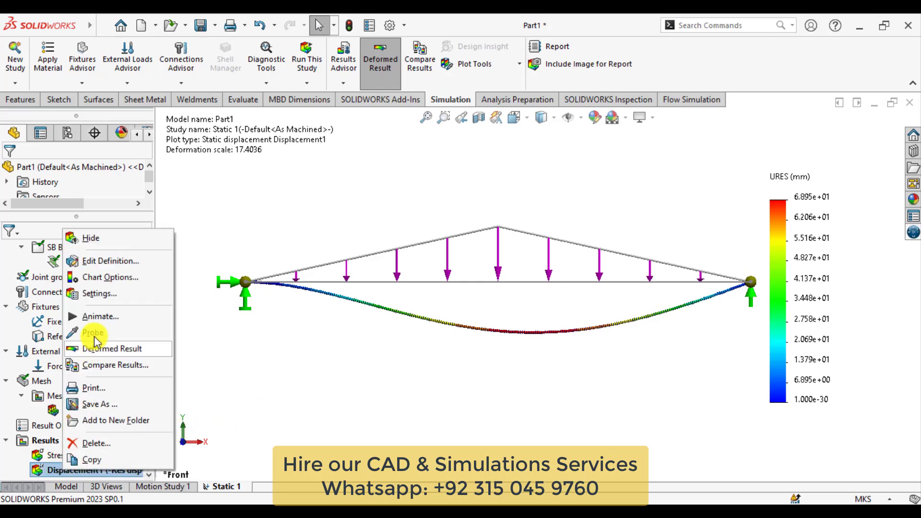
pyautogui.click(96, 316)
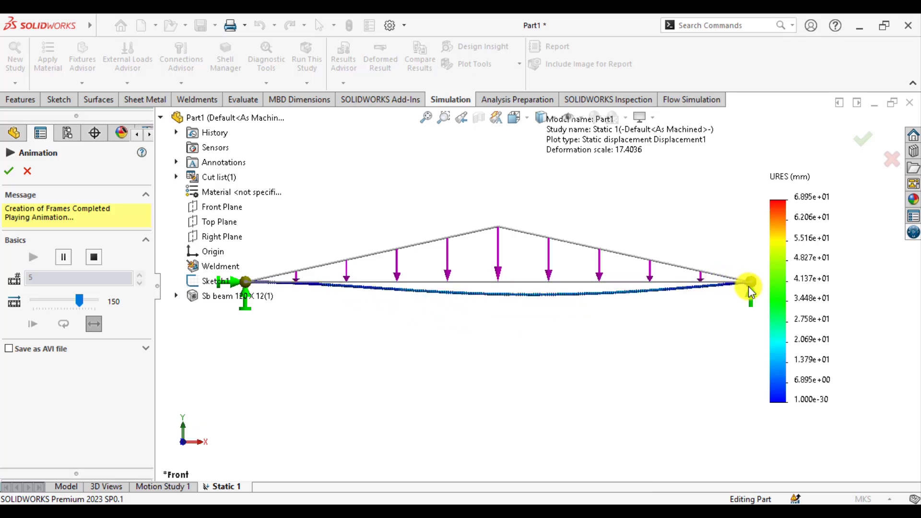
pyautogui.click(12, 174)
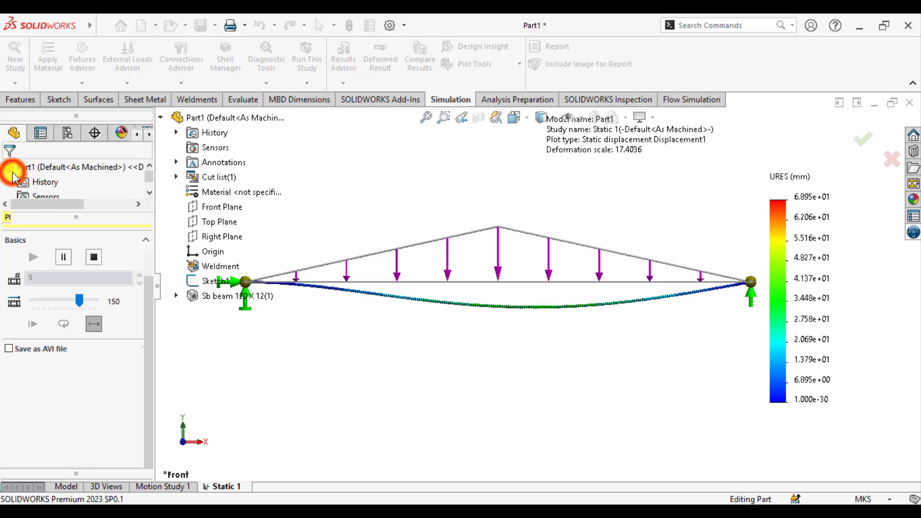
pyautogui.click(364, 363)
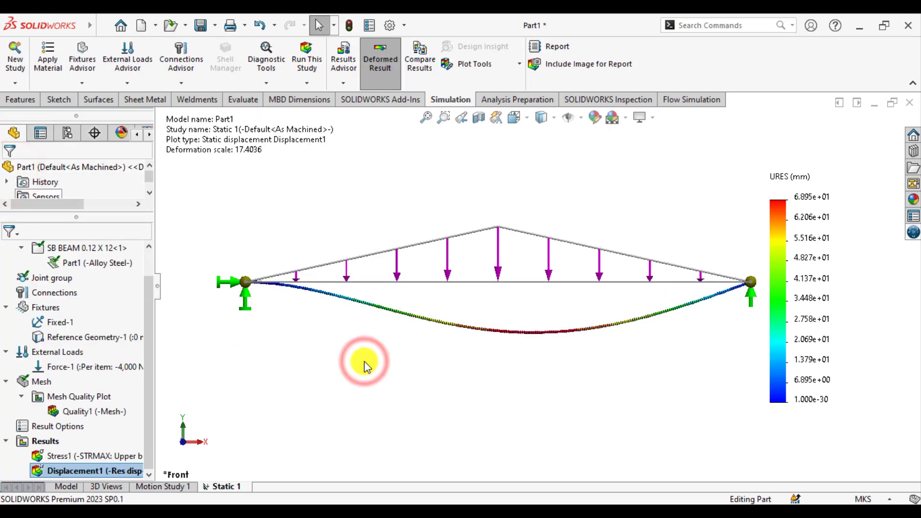
# - Create a beam diagram of Shear Force in Dir1 in N for all beams
pyautogui.rightClick(45, 441)
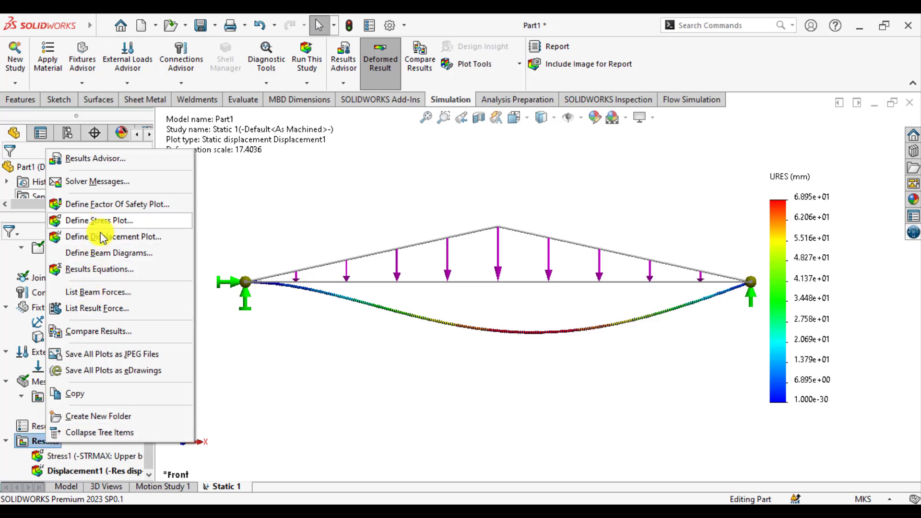
pyautogui.click(106, 252)
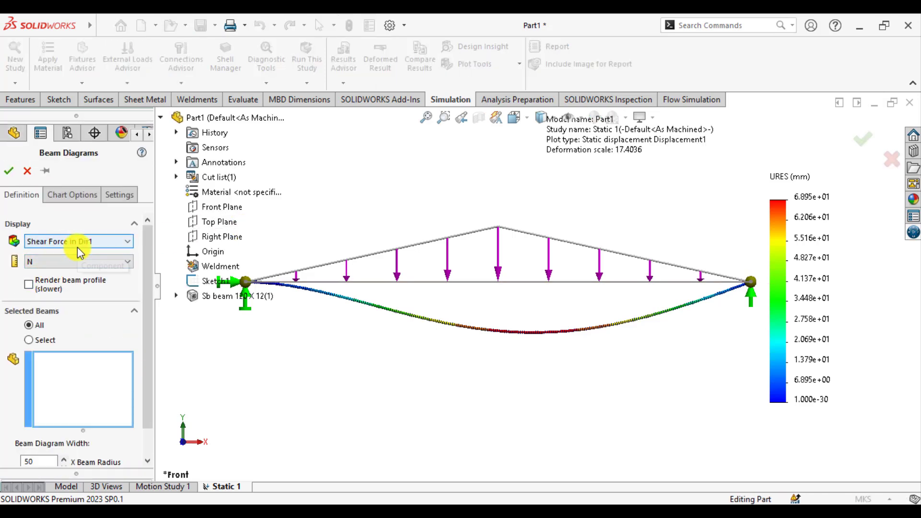
pyautogui.click(9, 171)
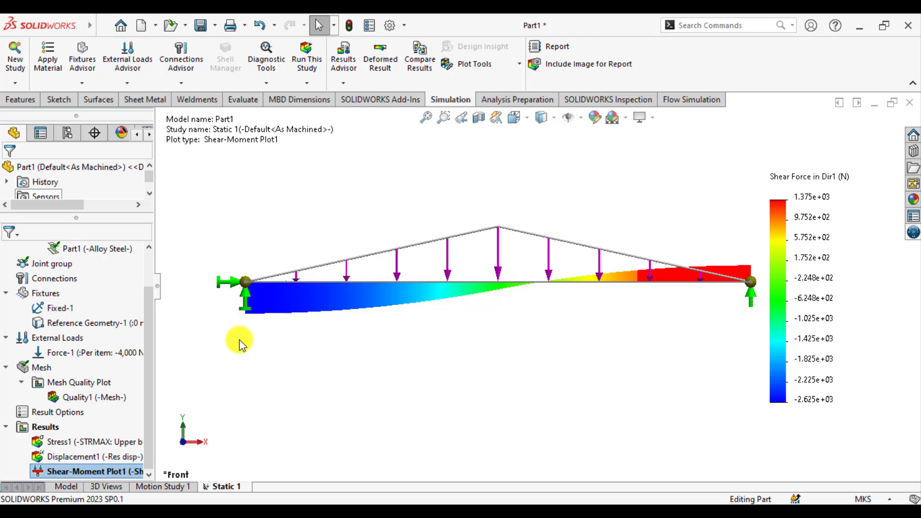
# - Define a second beam diagram showing Moment about Dir1 in N.m for all beams
pyautogui.rightClick(22, 434)
pyautogui.click(77, 238)
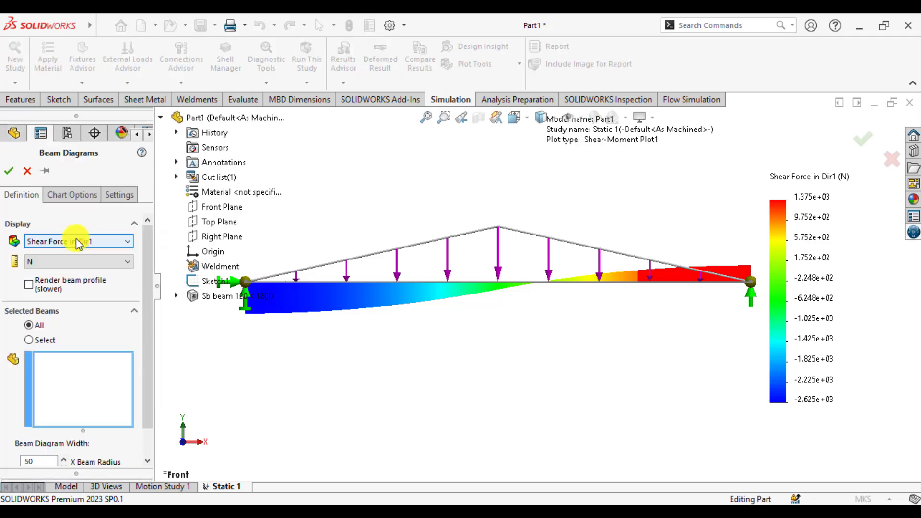
pyautogui.click(66, 240)
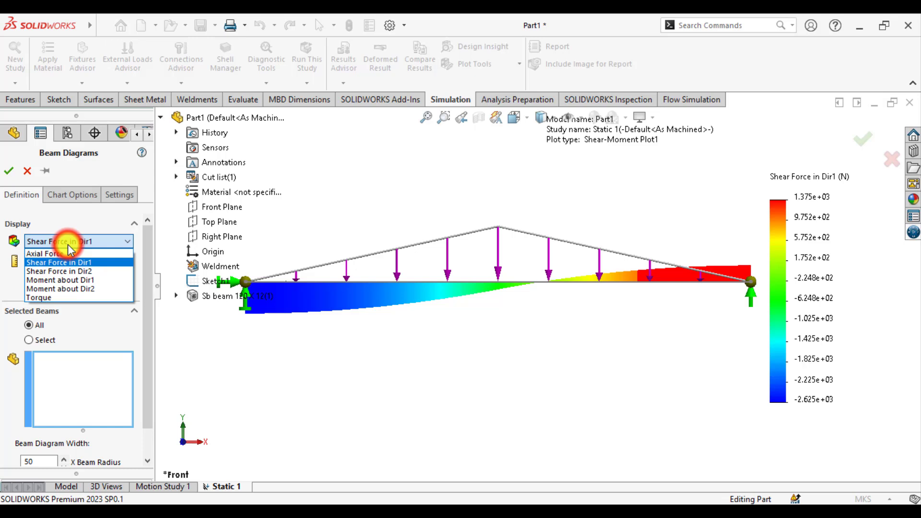
pyautogui.click(68, 281)
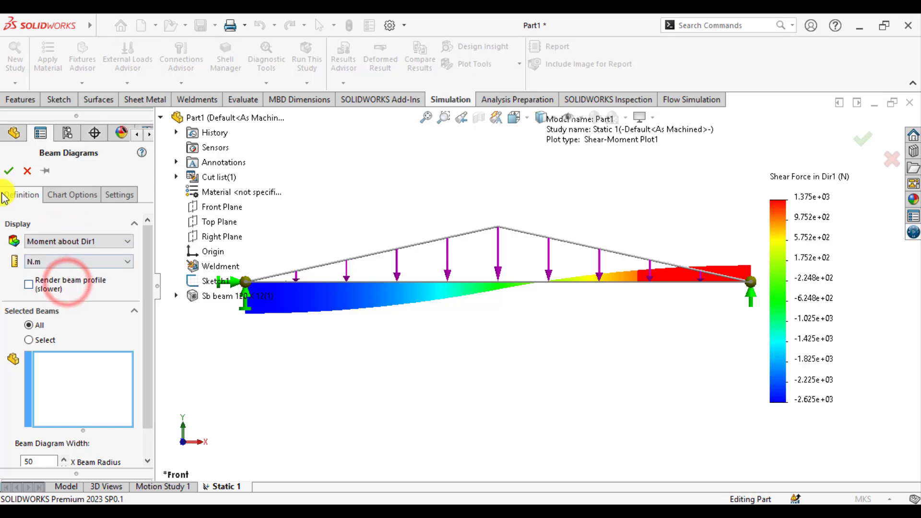
pyautogui.click(7, 172)
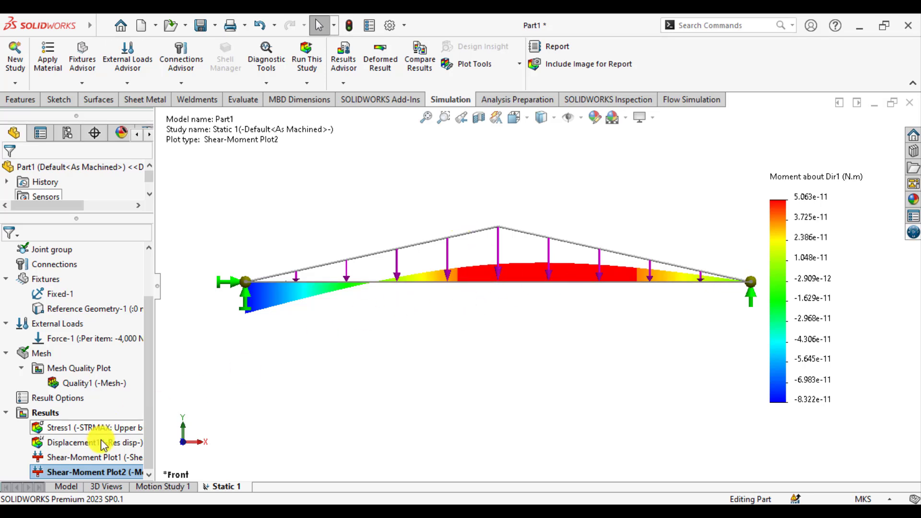
# - Edit the second beam diagram's definition to display Moment about Dir2
pyautogui.rightClick(93, 482)
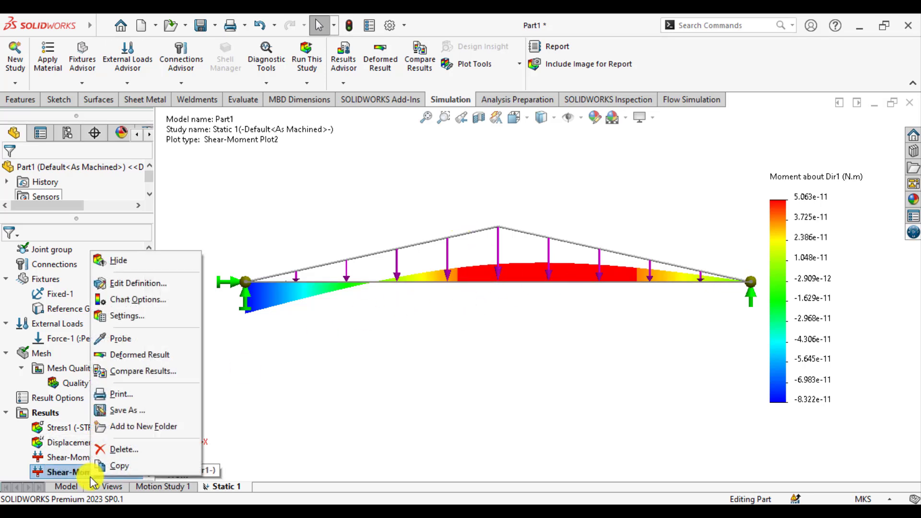
pyautogui.click(122, 287)
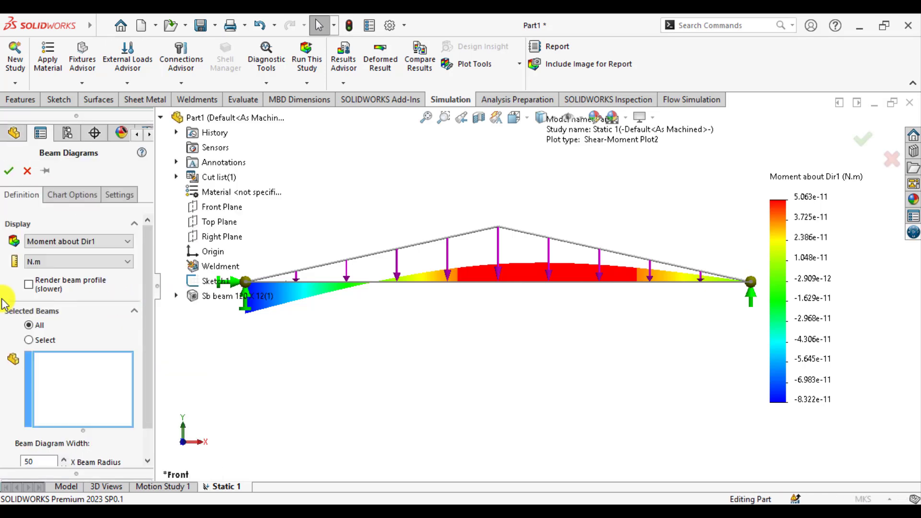
pyautogui.click(57, 241)
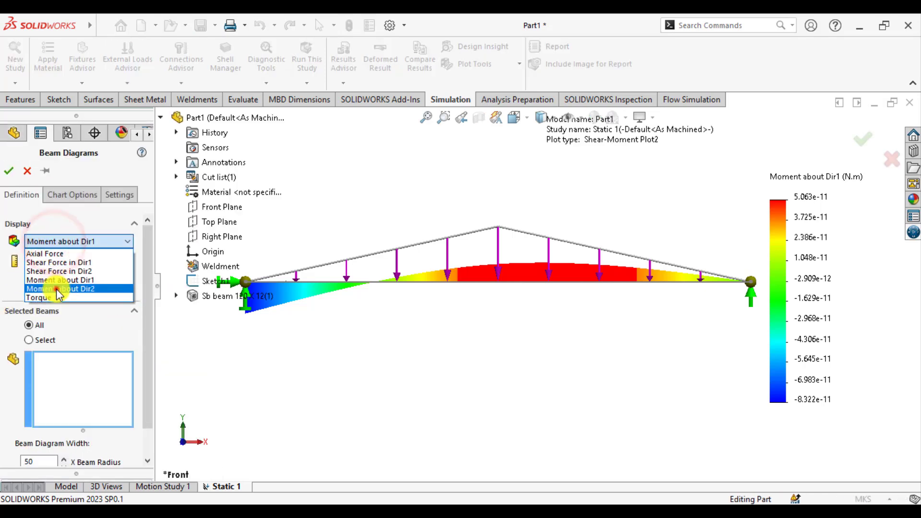
pyautogui.click(55, 287)
pyautogui.click(9, 170)
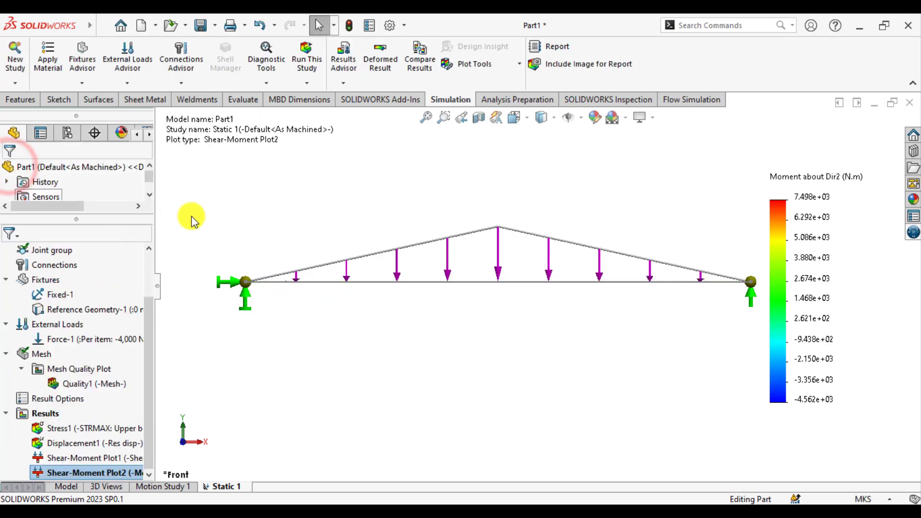
# - Switch to the top view and examine the bending moment diagram along the full beam
pyautogui.click(529, 120)
pyautogui.click(535, 150)
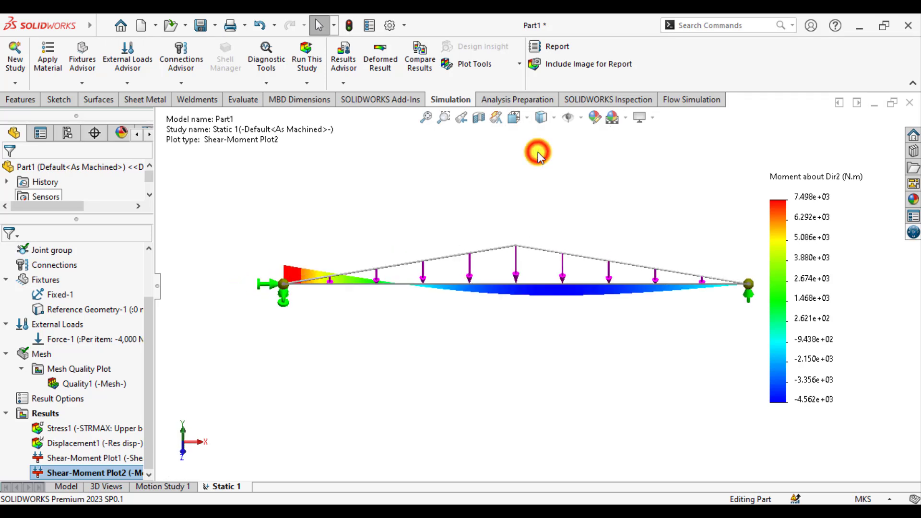
pyautogui.click(522, 204)
pyautogui.scroll(-2, 647, 215)
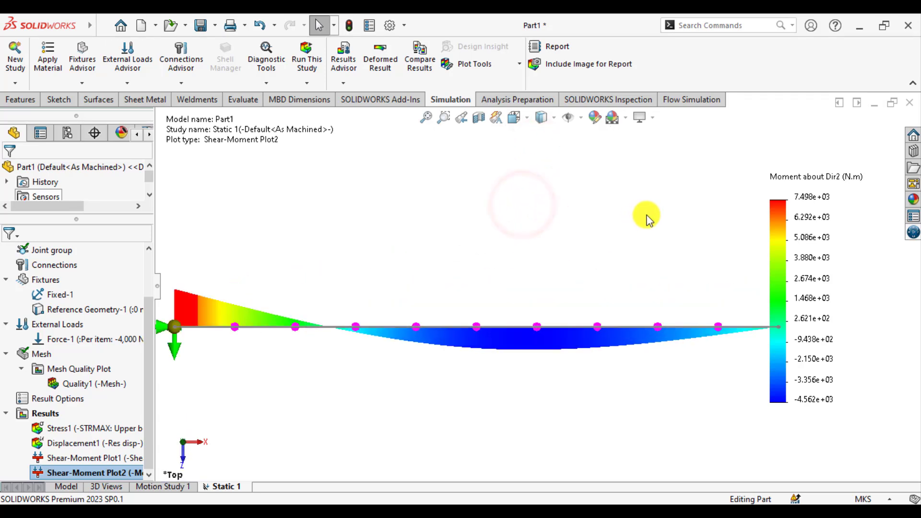
pyautogui.scroll(1, 647, 215)
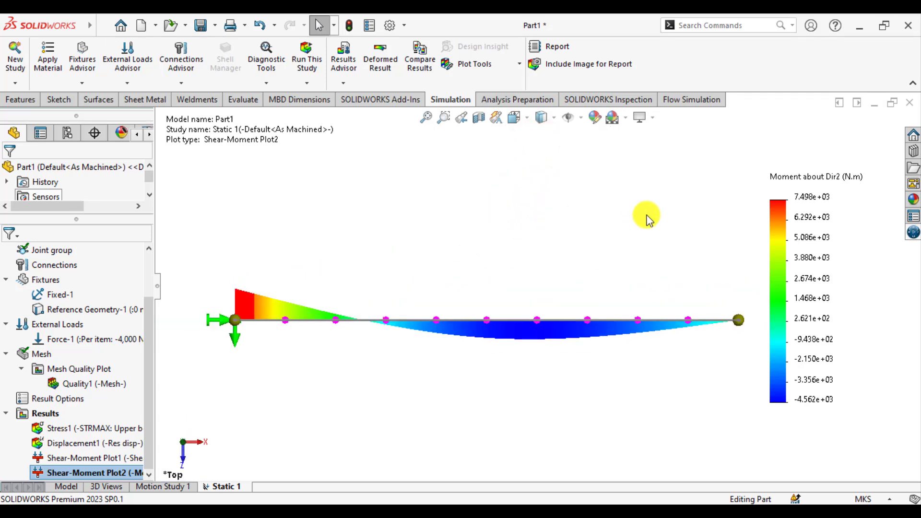